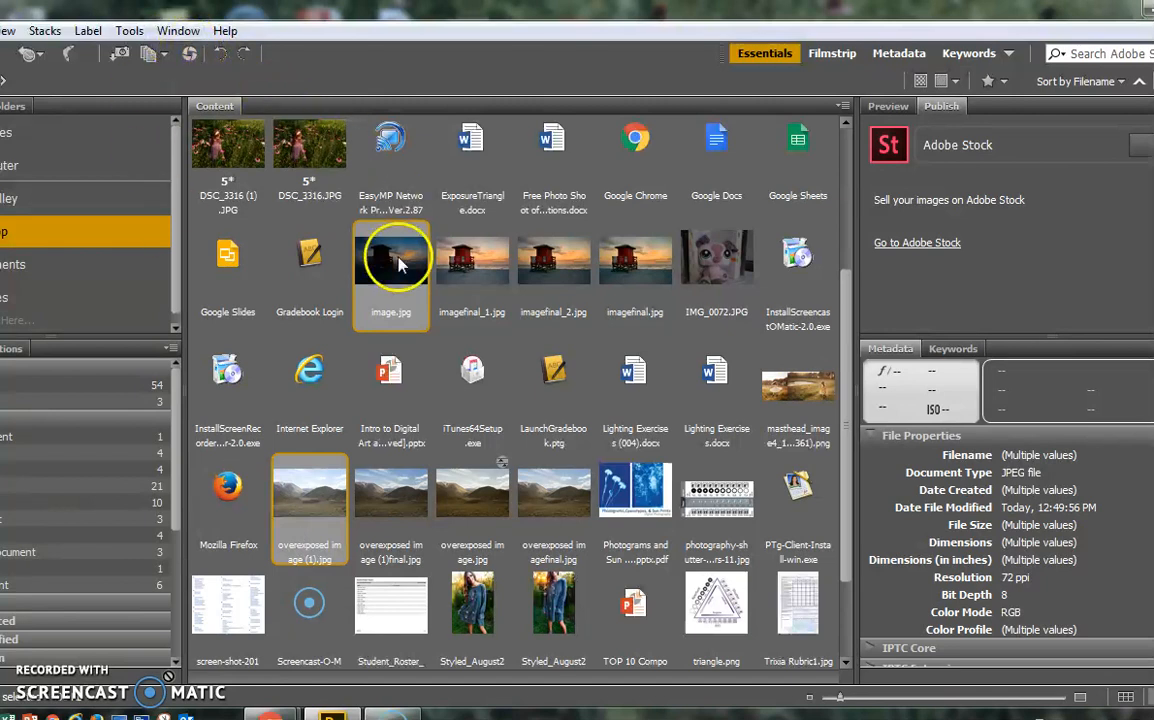
Open the two selected photos in Camera Raw, view overexposed image (1).jpg, and return to image.jpg
{"action": "left_click", "coordinate": [186, 57]}
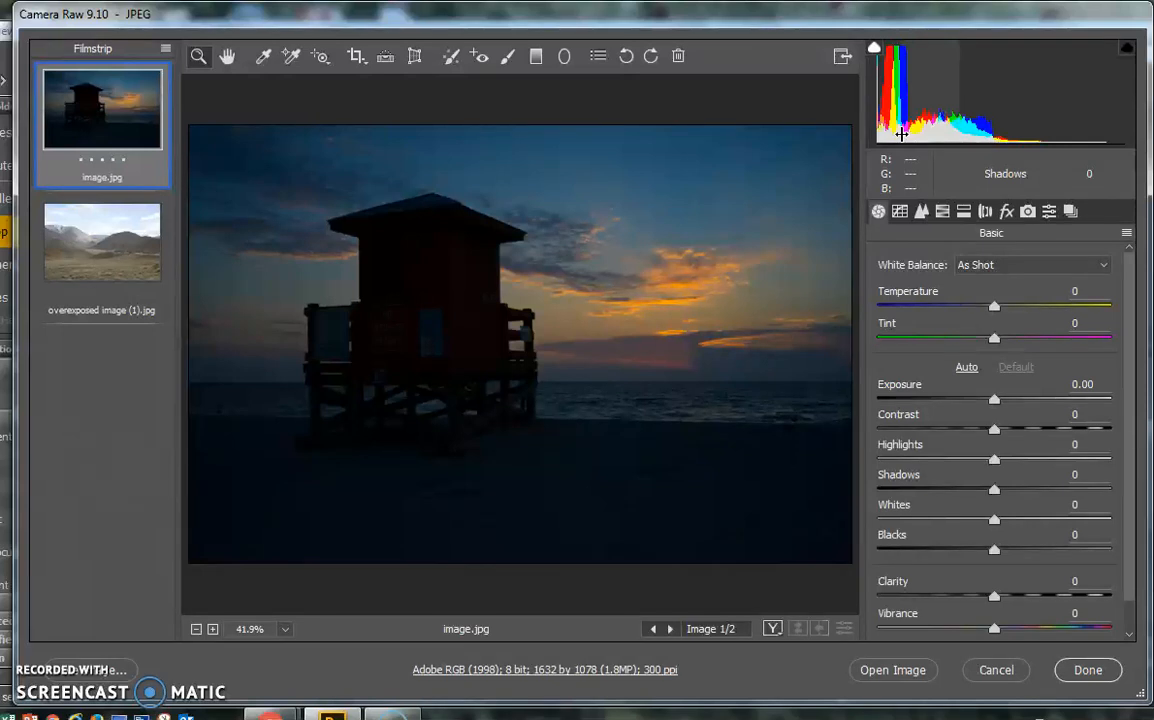
{"action": "left_click", "coordinate": [118, 275]}
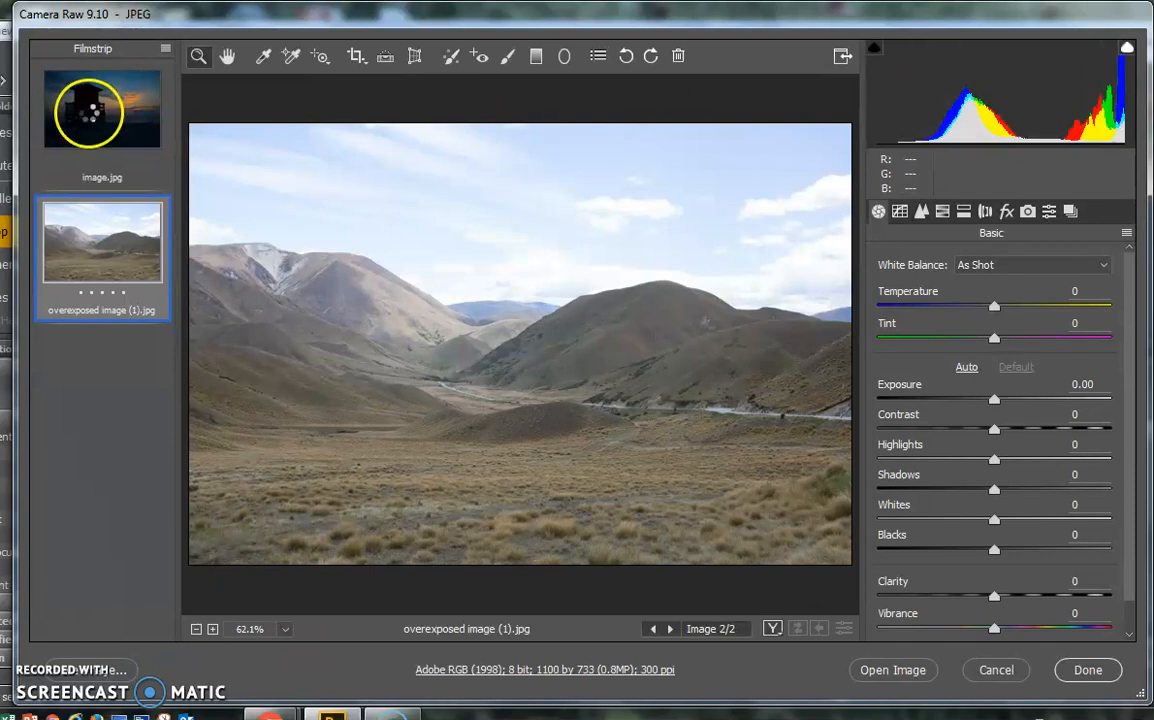
{"action": "left_click", "coordinate": [88, 119]}
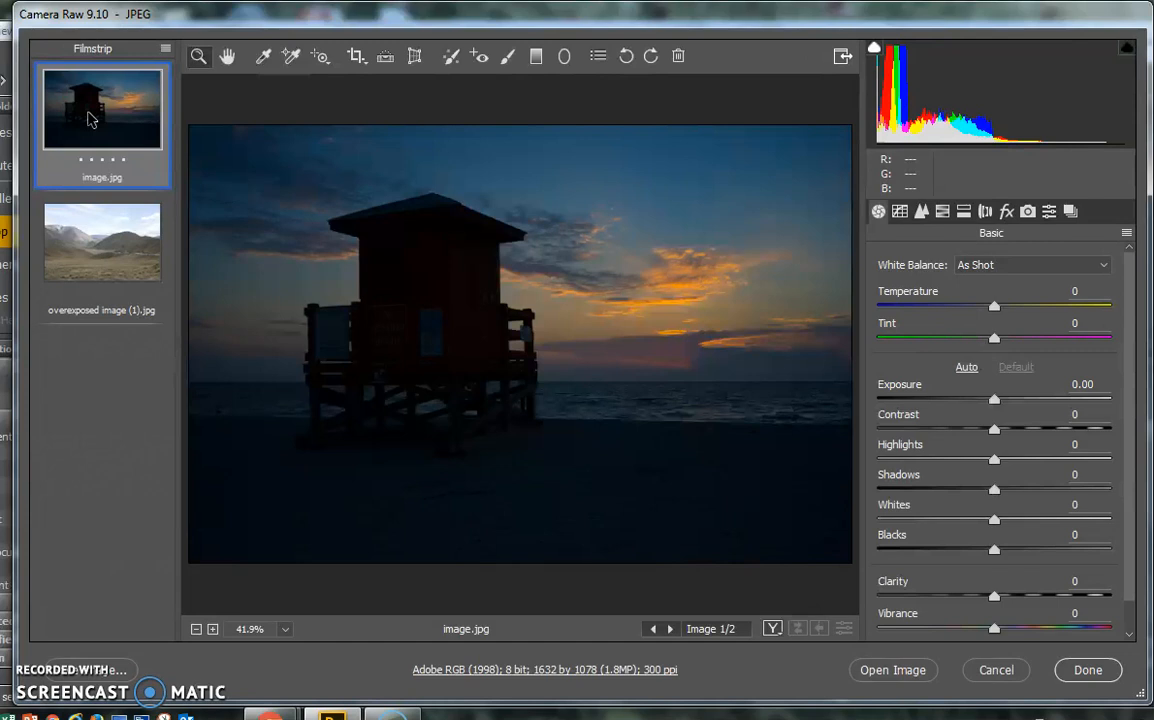
{"action": "left_click", "coordinate": [431, 553]}
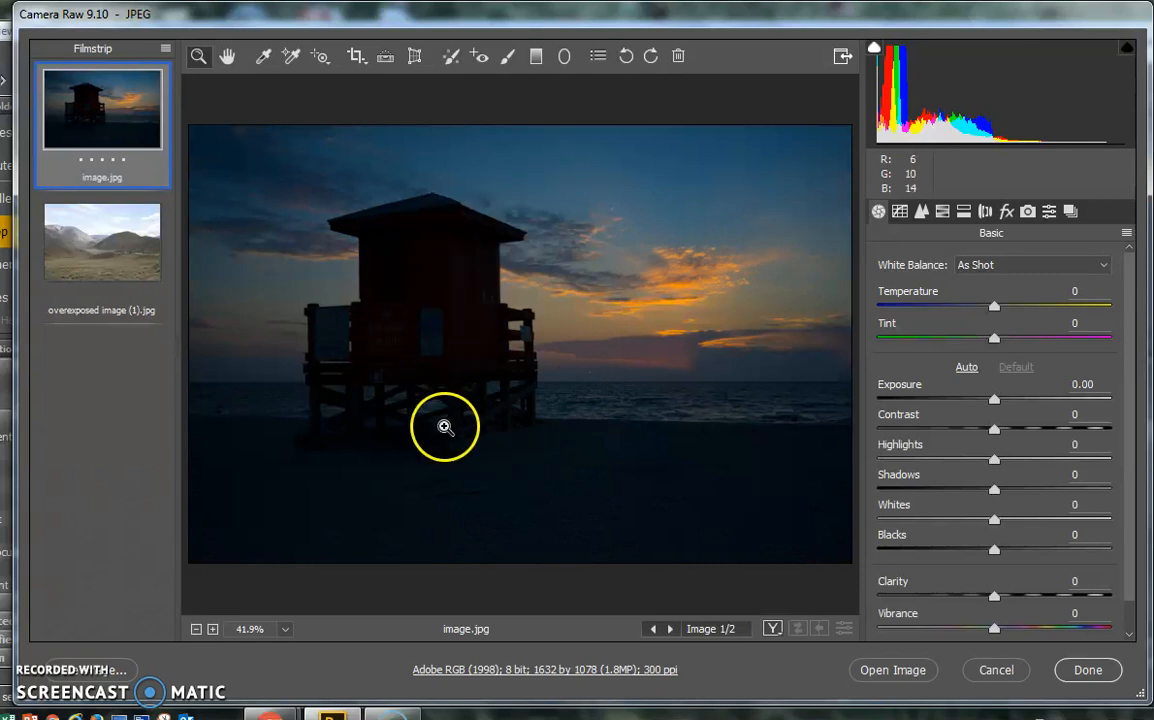
Brighten the lifeguard tower photo by setting its exposure to +2.00 and its contrast to +21
{"action": "left_click_drag", "start_coordinate": [995, 399], "coordinate": [1042, 403]}
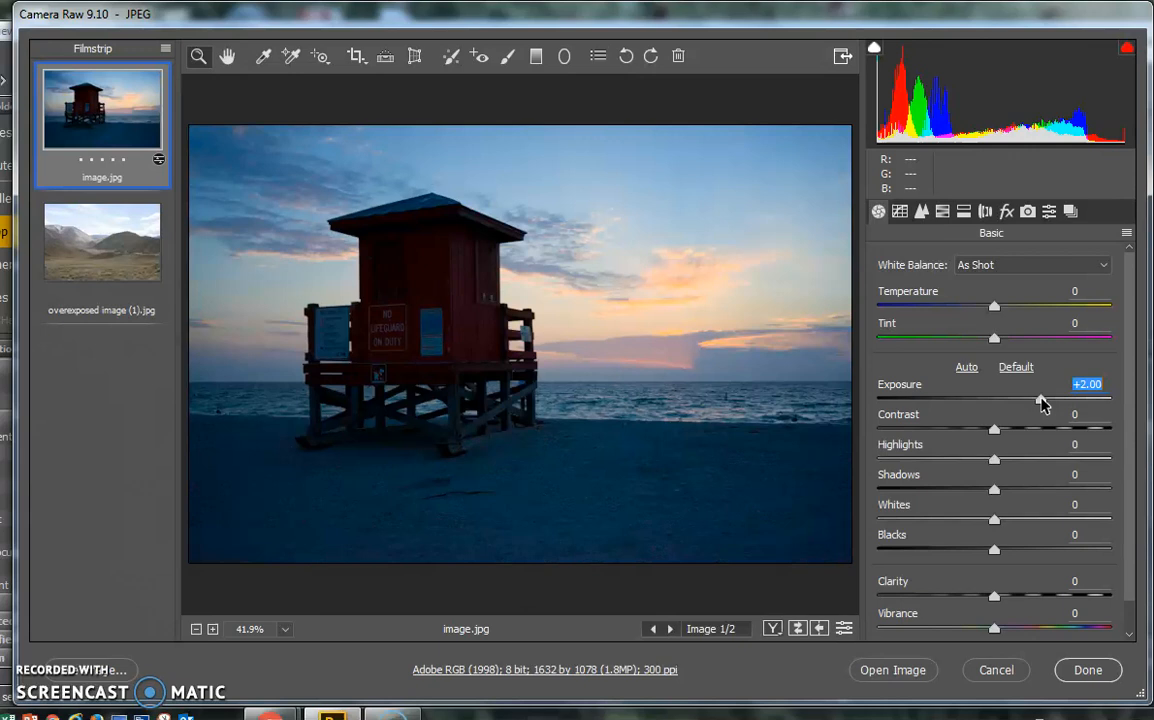
{"action": "left_click", "coordinate": [1034, 402]}
{"action": "left_click", "coordinate": [994, 428]}
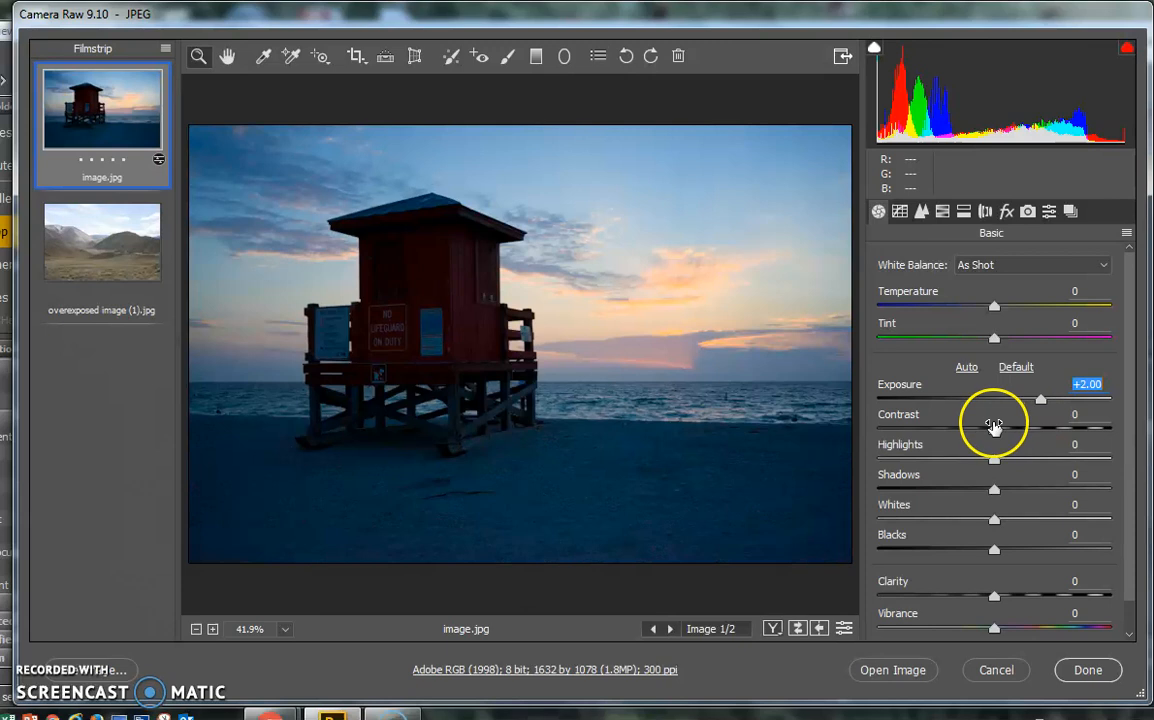
{"action": "left_click_drag", "start_coordinate": [996, 430], "coordinate": [1010, 432]}
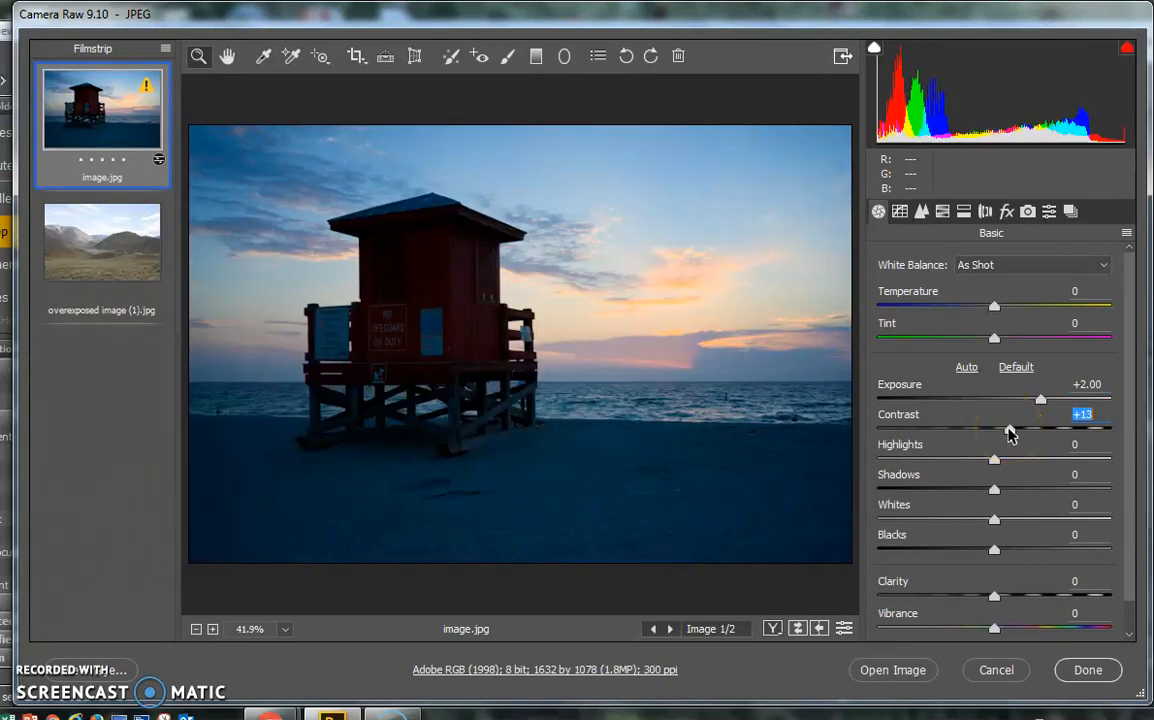
{"action": "left_click_drag", "start_coordinate": [1010, 432], "coordinate": [1019, 434]}
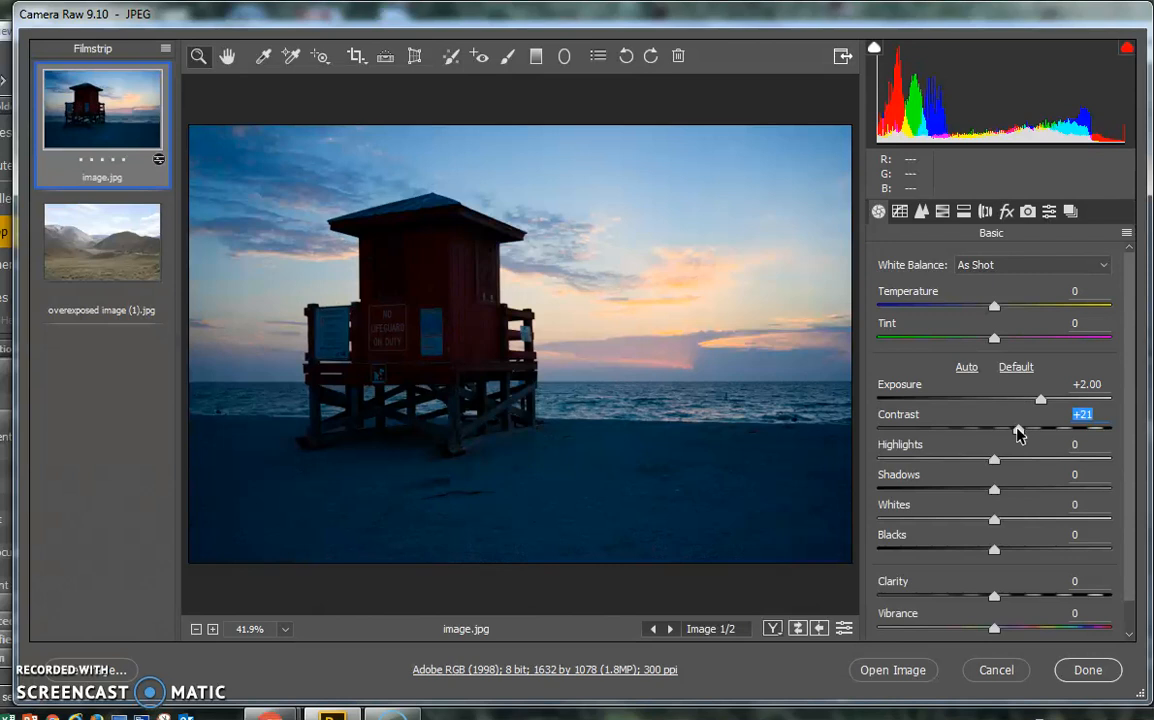
Warm the photo's temperature to +27 and correct its white balance by sampling the small sign beneath the tower's lifeguard notice
{"action": "left_click", "coordinate": [994, 305]}
{"action": "left_click_drag", "start_coordinate": [996, 309], "coordinate": [1029, 311]}
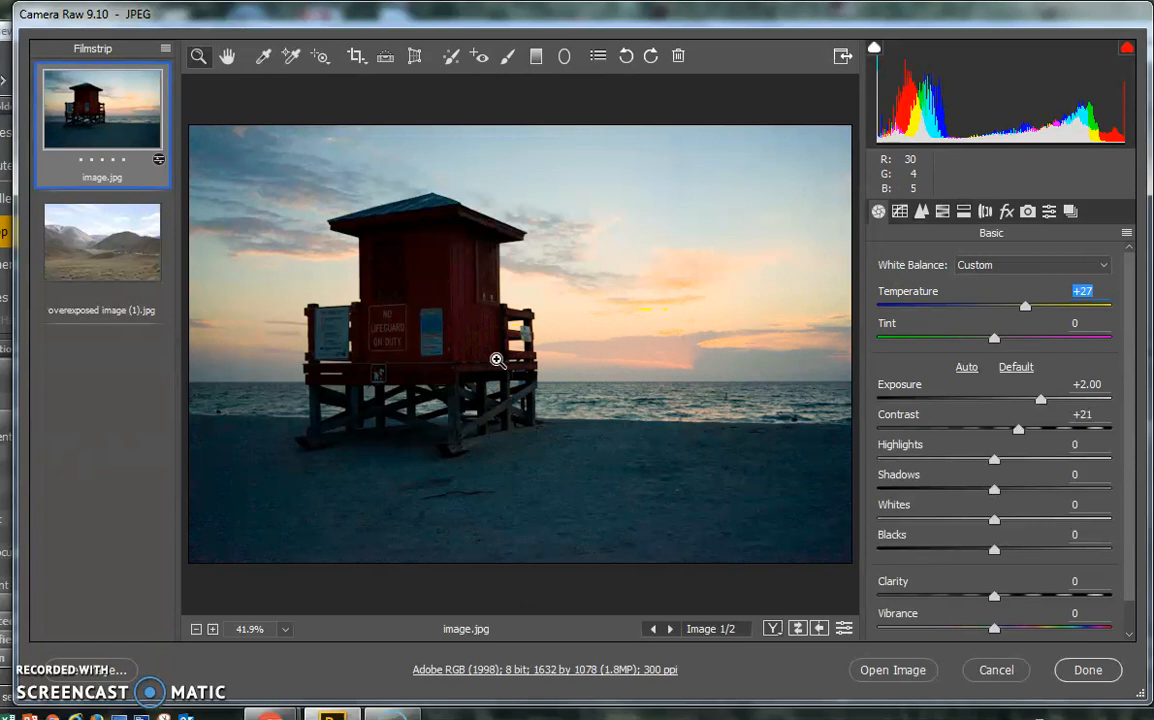
{"action": "left_click", "coordinate": [262, 58]}
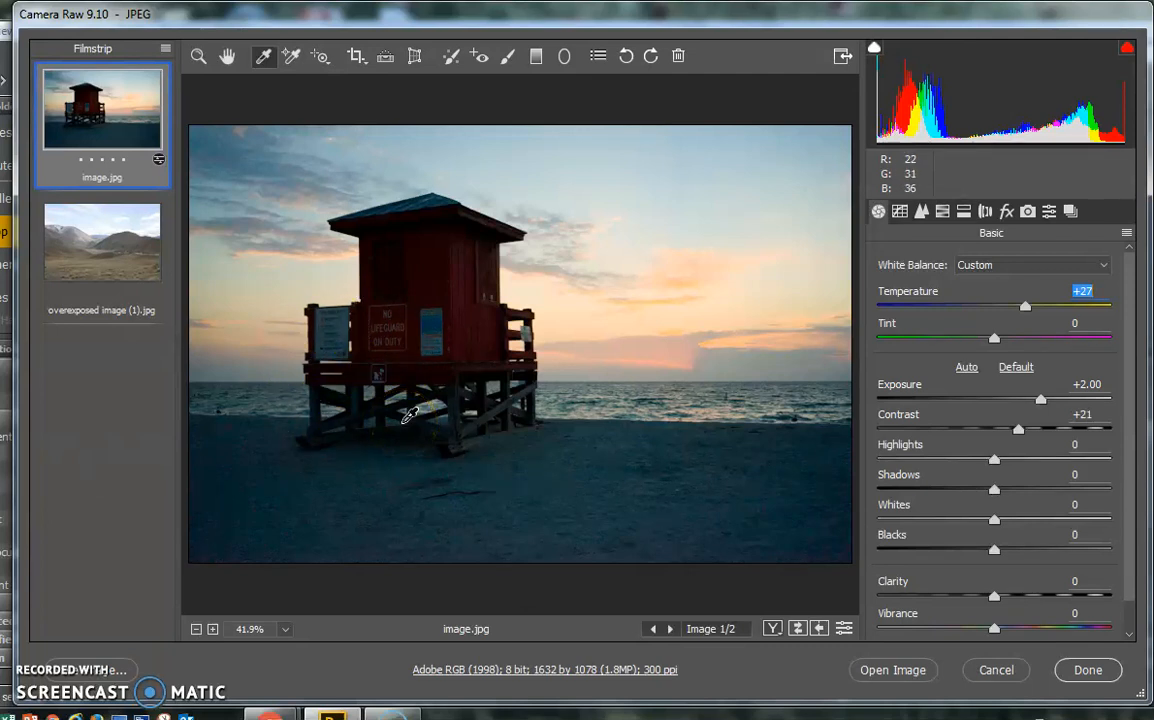
{"action": "left_click", "coordinate": [383, 370]}
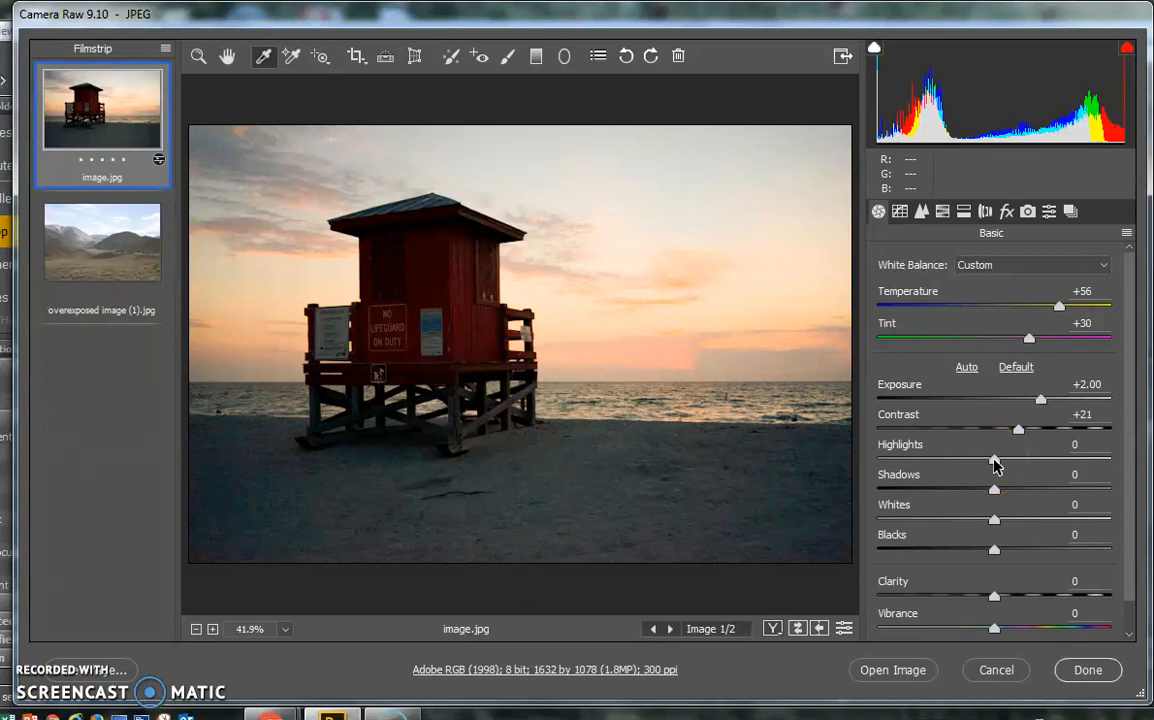
Lower the photo's highlights to -100 and raise its shadows to +20
{"action": "left_click_drag", "start_coordinate": [995, 463], "coordinate": [836, 468]}
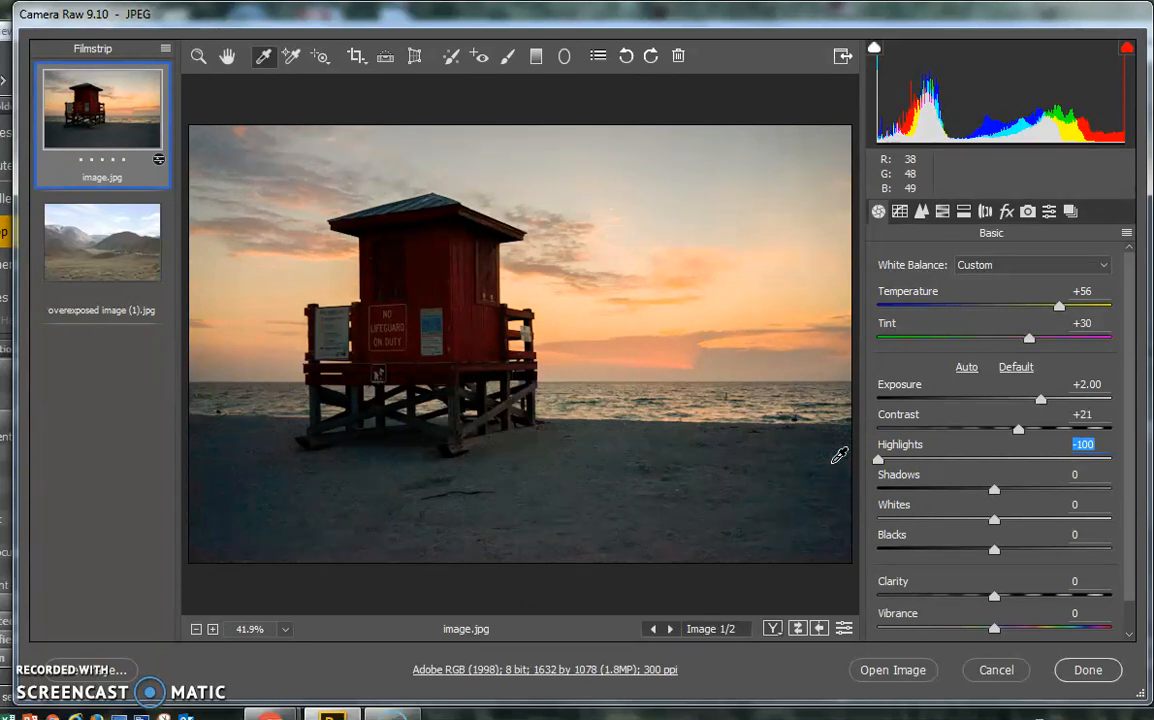
{"action": "left_click_drag", "start_coordinate": [991, 497], "coordinate": [1017, 487]}
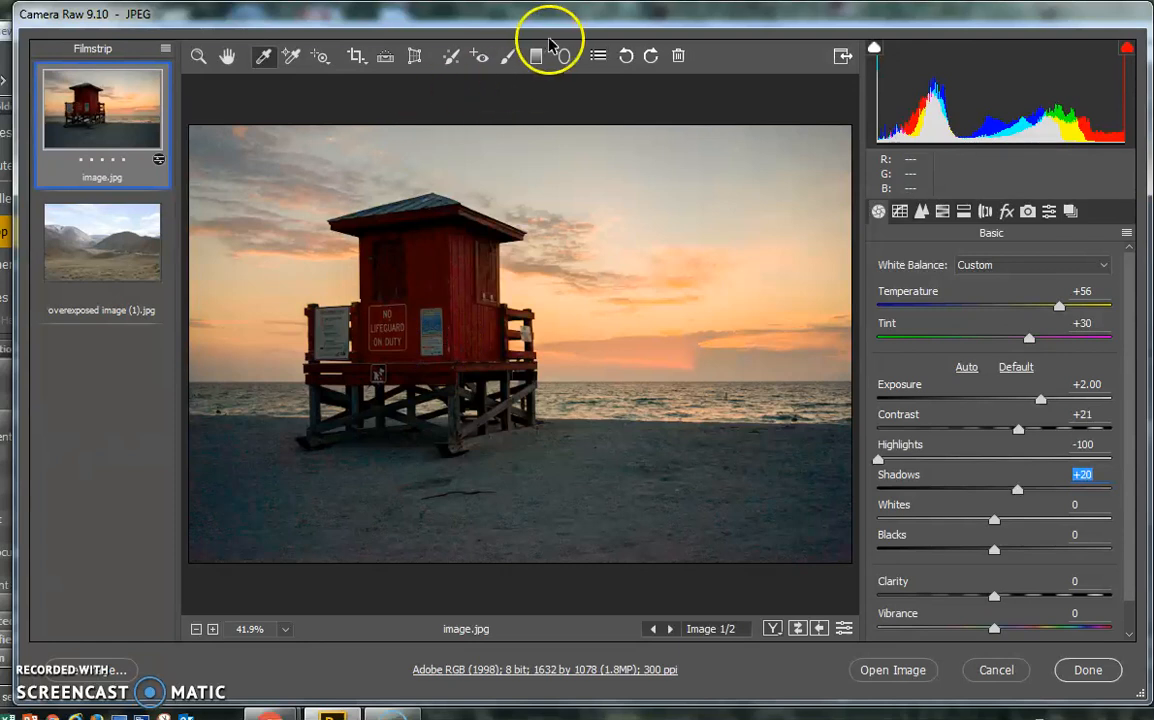
Darken the sky with the Adjustment Brush at -0.70 exposure, using a smaller brush around the sunset clouds
{"action": "left_click", "coordinate": [511, 57]}
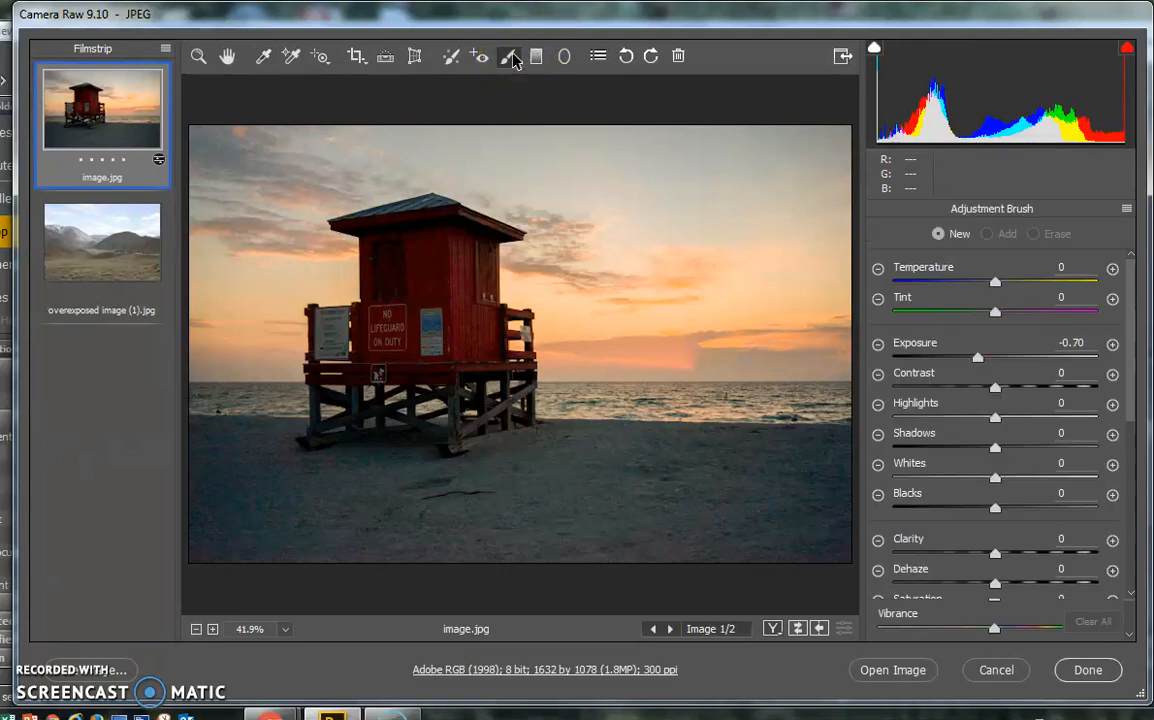
{"action": "left_click_drag", "start_coordinate": [612, 158], "coordinate": [697, 218]}
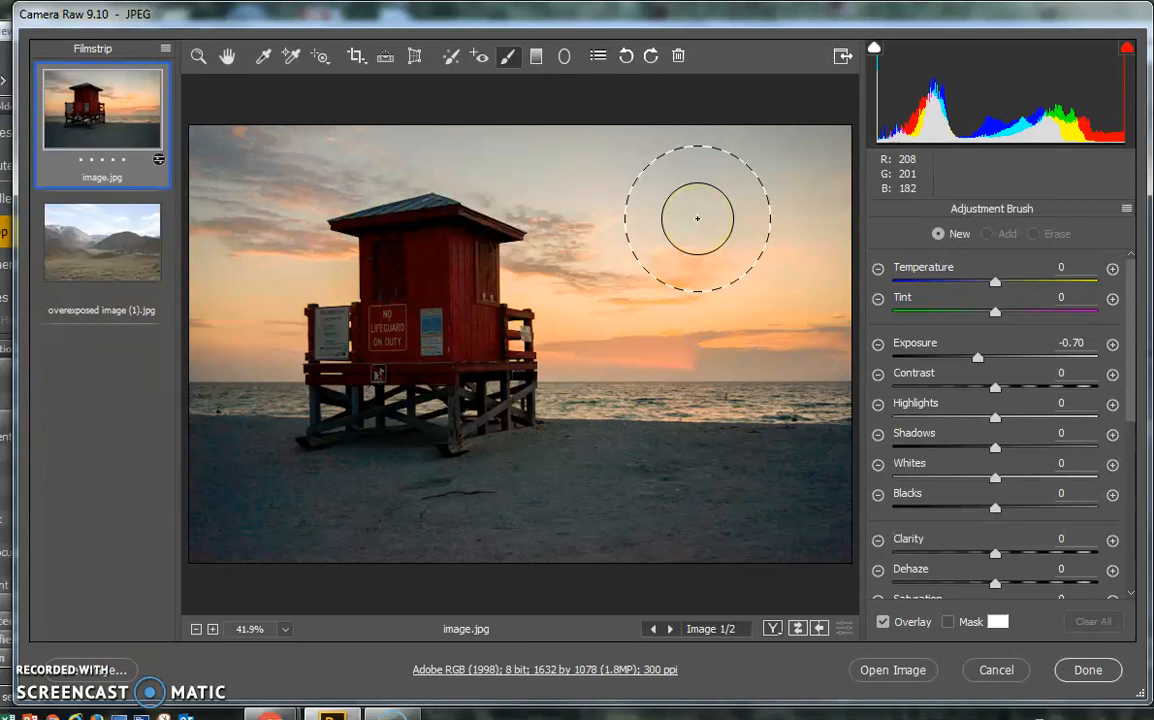
{"action": "mouse_move", "coordinate": [697, 218]}
{"action": "left_mouse_down"}
{"action": "mouse_move", "coordinate": [587, 180]}
{"action": "mouse_move", "coordinate": [760, 162]}
{"action": "mouse_move", "coordinate": [793, 294]}
{"action": "mouse_move", "coordinate": [618, 283]}
{"action": "mouse_move", "coordinate": [595, 237]}
{"action": "mouse_move", "coordinate": [598, 185]}
{"action": "mouse_move", "coordinate": [549, 141]}
{"action": "mouse_move", "coordinate": [361, 93]}
{"action": "mouse_move", "coordinate": [252, 166]}
{"action": "mouse_move", "coordinate": [222, 245]}
{"action": "mouse_move", "coordinate": [250, 258]}
{"action": "mouse_move", "coordinate": [224, 276]}
{"action": "mouse_move", "coordinate": [232, 352]}
{"action": "mouse_move", "coordinate": [232, 193]}
{"action": "mouse_move", "coordinate": [621, 265]}
{"action": "mouse_move", "coordinate": [595, 271]}
{"action": "mouse_move", "coordinate": [775, 265]}
{"action": "mouse_move", "coordinate": [791, 291]}
{"action": "mouse_move", "coordinate": [719, 144]}
{"action": "mouse_move", "coordinate": [662, 145]}
{"action": "mouse_move", "coordinate": [706, 304]}
{"action": "mouse_move", "coordinate": [497, 276]}
{"action": "mouse_move", "coordinate": [690, 291]}
{"action": "mouse_move", "coordinate": [781, 198]}
{"action": "mouse_move", "coordinate": [788, 168]}
{"action": "mouse_move", "coordinate": [725, 160]}
{"action": "left_mouse_up"}
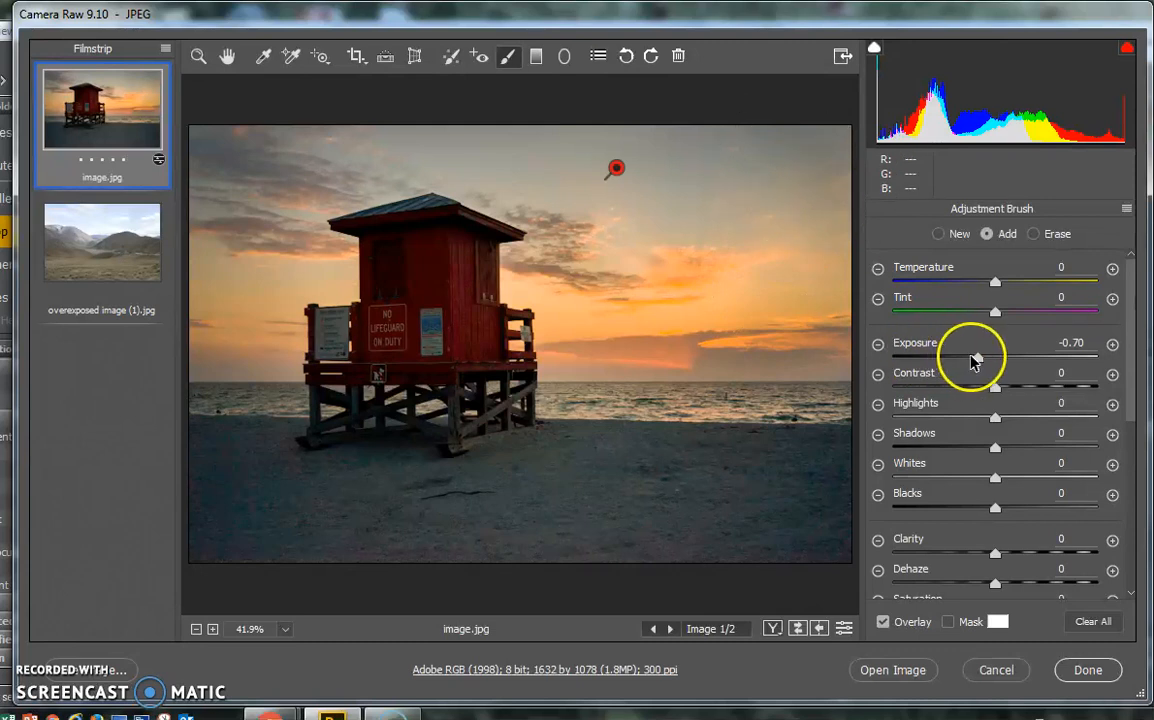
{"action": "key", "text": "bracketleft"}
{"action": "key", "text": "bracketleft"}
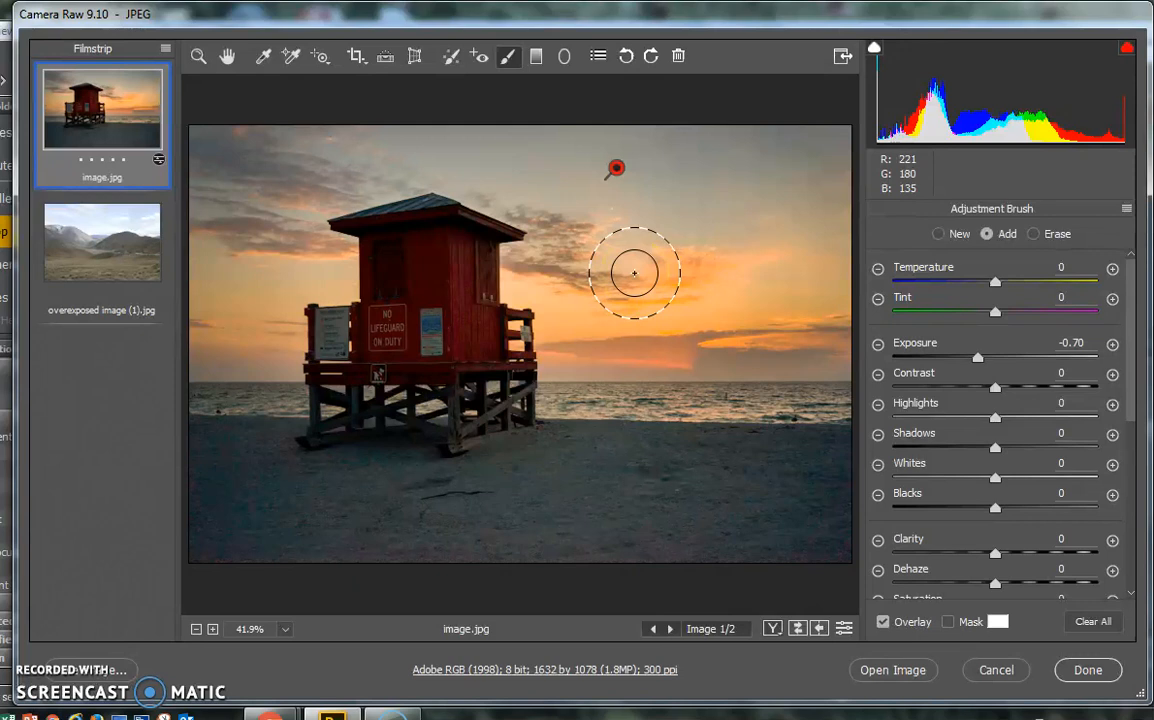
{"action": "key", "text": "bracketleft"}
{"action": "mouse_move", "coordinate": [634, 273]}
{"action": "left_mouse_down"}
{"action": "mouse_move", "coordinate": [568, 289]}
{"action": "mouse_move", "coordinate": [546, 273]}
{"action": "mouse_move", "coordinate": [582, 280]}
{"action": "mouse_move", "coordinate": [601, 261]}
{"action": "mouse_move", "coordinate": [582, 200]}
{"action": "mouse_move", "coordinate": [519, 153]}
{"action": "mouse_move", "coordinate": [405, 132]}
{"action": "mouse_move", "coordinate": [298, 135]}
{"action": "mouse_move", "coordinate": [218, 300]}
{"action": "mouse_move", "coordinate": [246, 231]}
{"action": "mouse_move", "coordinate": [279, 270]}
{"action": "mouse_move", "coordinate": [299, 271]}
{"action": "mouse_move", "coordinate": [252, 233]}
{"action": "mouse_move", "coordinate": [377, 141]}
{"action": "mouse_move", "coordinate": [453, 140]}
{"action": "mouse_move", "coordinate": [726, 161]}
{"action": "mouse_move", "coordinate": [772, 284]}
{"action": "mouse_move", "coordinate": [648, 310]}
{"action": "left_mouse_up"}
Set the brushed sky adjustment to +16 contrast and -0.40 exposure, and leave the Adjustment Brush
{"action": "mouse_move", "coordinate": [979, 362]}
{"action": "left_mouse_down"}
{"action": "mouse_move", "coordinate": [933, 360]}
{"action": "mouse_move", "coordinate": [984, 353]}
{"action": "mouse_move", "coordinate": [975, 357]}
{"action": "mouse_move", "coordinate": [1013, 392]}
{"action": "left_mouse_up"}
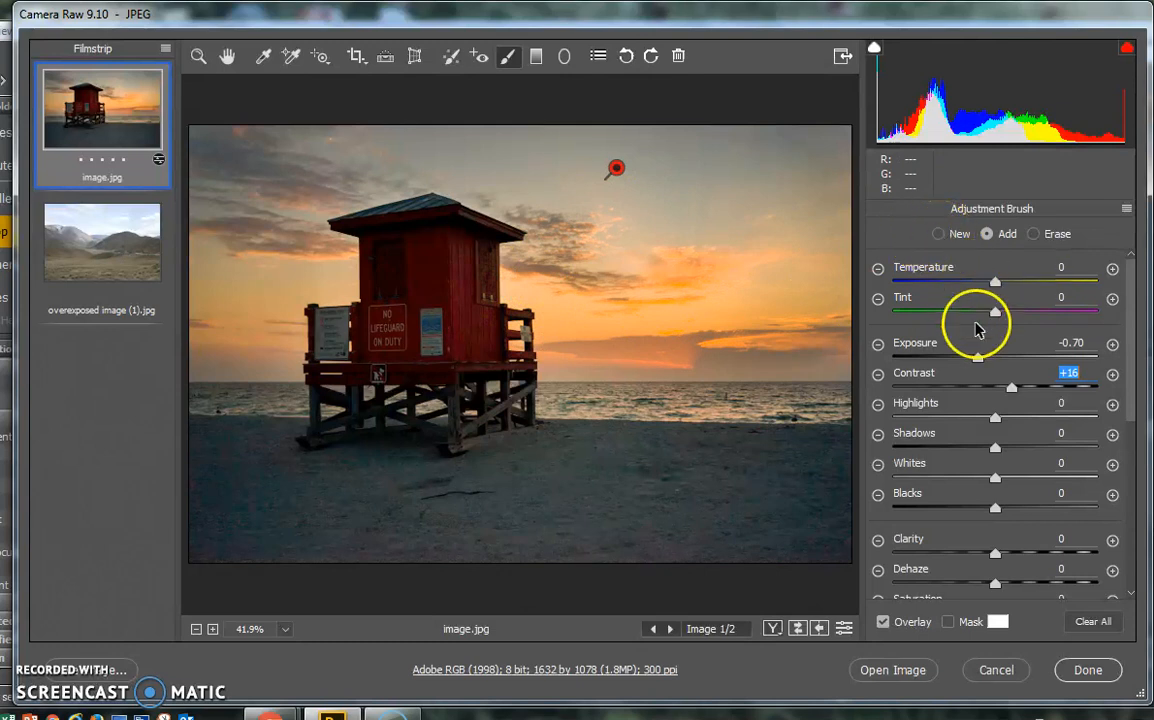
{"action": "left_click", "coordinate": [977, 358]}
{"action": "left_click_drag", "start_coordinate": [977, 358], "coordinate": [983, 358]}
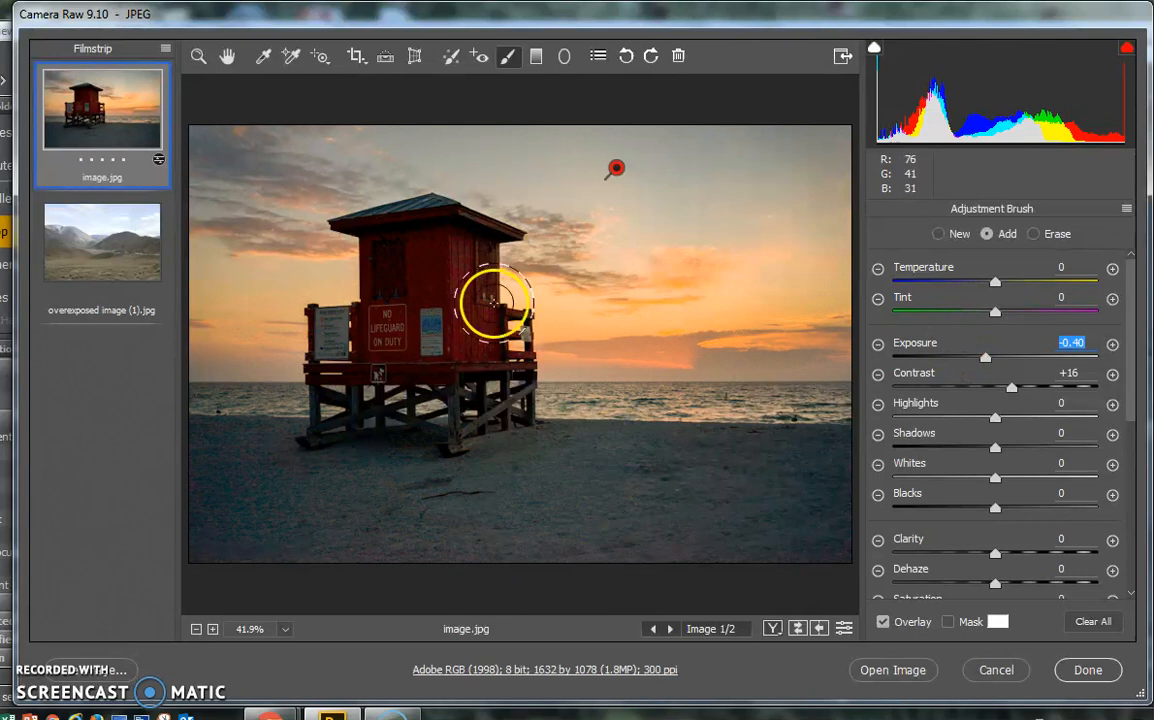
{"action": "left_click", "coordinate": [198, 57]}
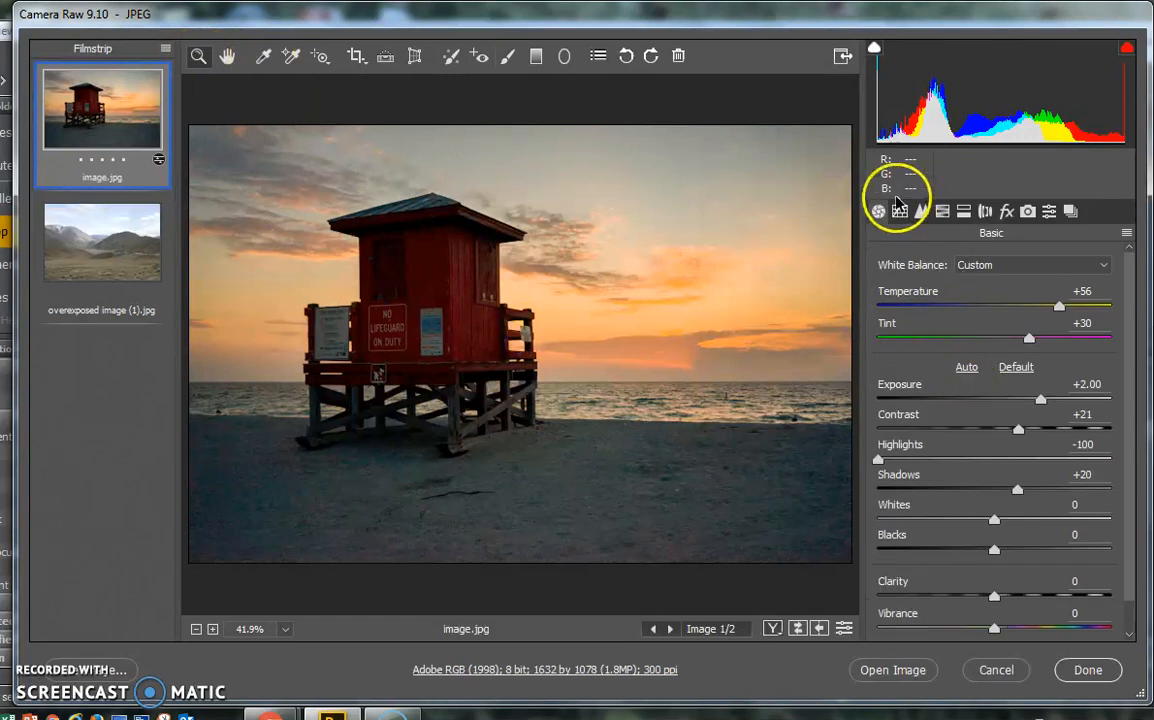
Set the photo's luminance noise reduction to 10 and its sharpening amount to 9
{"action": "left_click", "coordinate": [922, 211]}
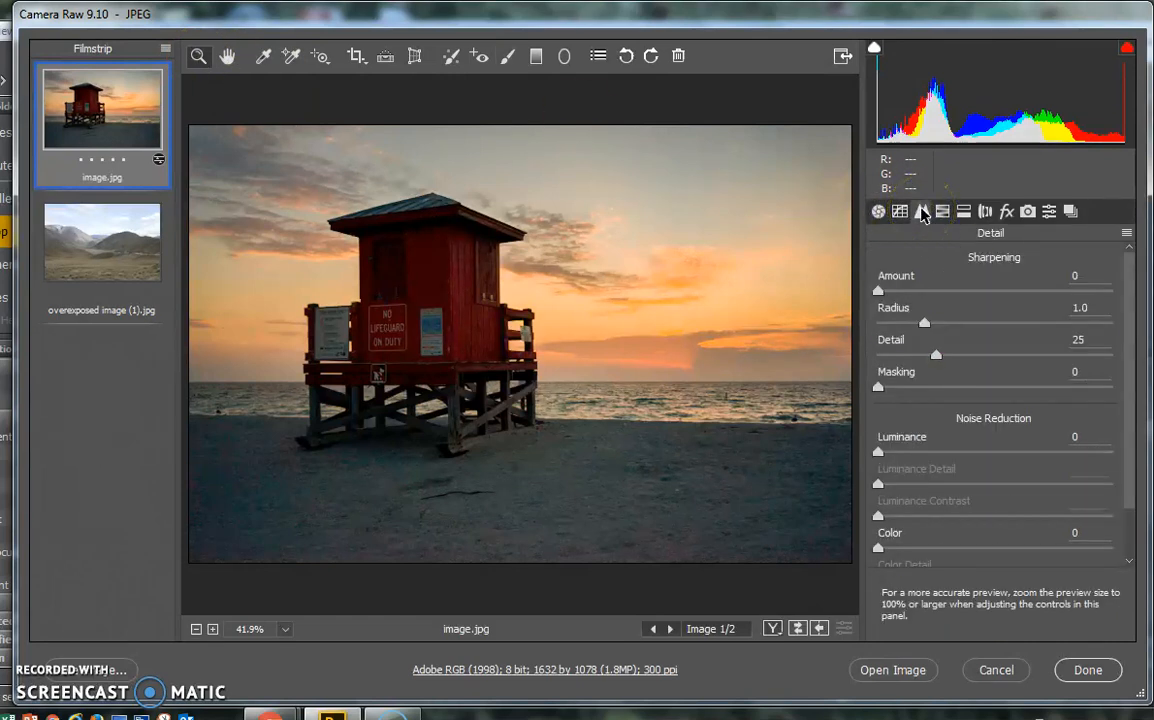
{"action": "left_click_drag", "start_coordinate": [880, 452], "coordinate": [897, 452]}
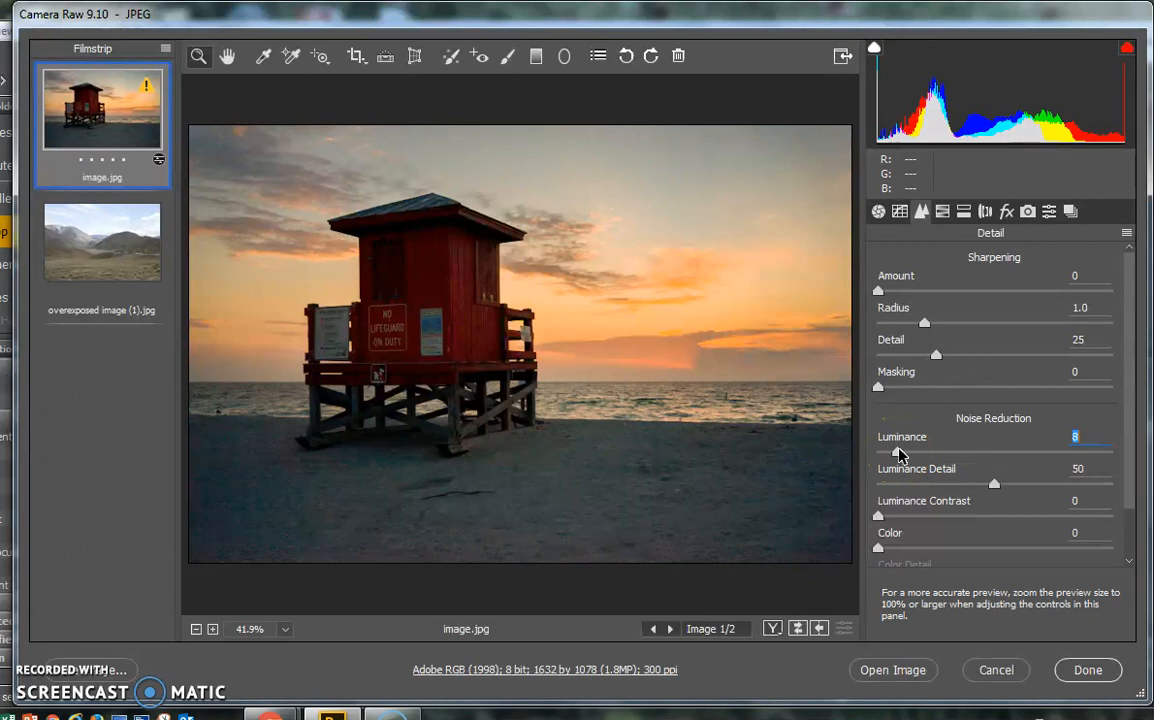
{"action": "left_click_drag", "start_coordinate": [899, 453], "coordinate": [904, 454]}
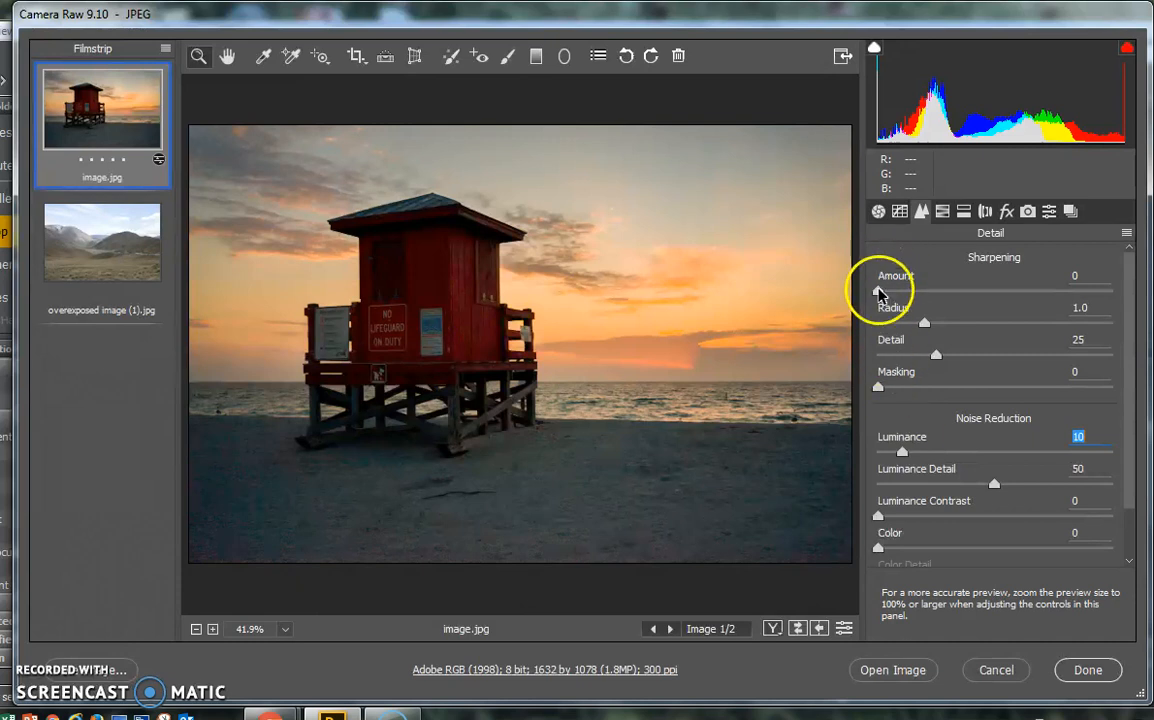
{"action": "left_click_drag", "start_coordinate": [878, 291], "coordinate": [892, 293]}
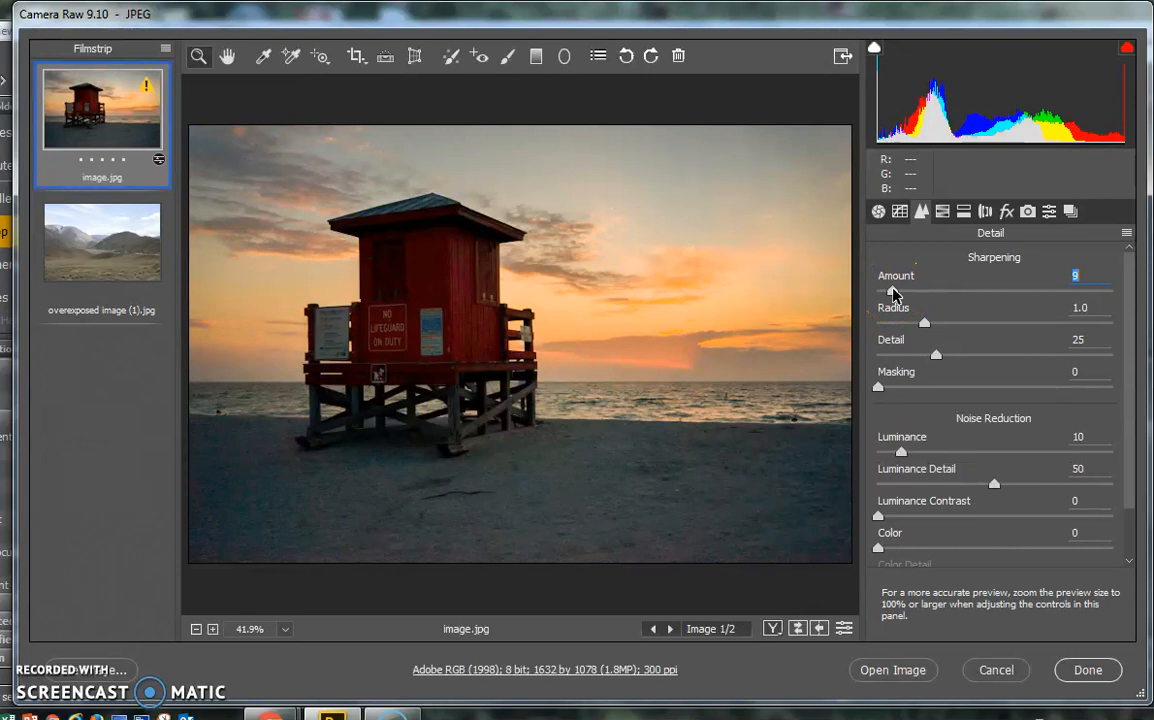
Open the save options for image.jpg and use the document name plus "final" with the .jpg extension
{"action": "left_click", "coordinate": [118, 675]}
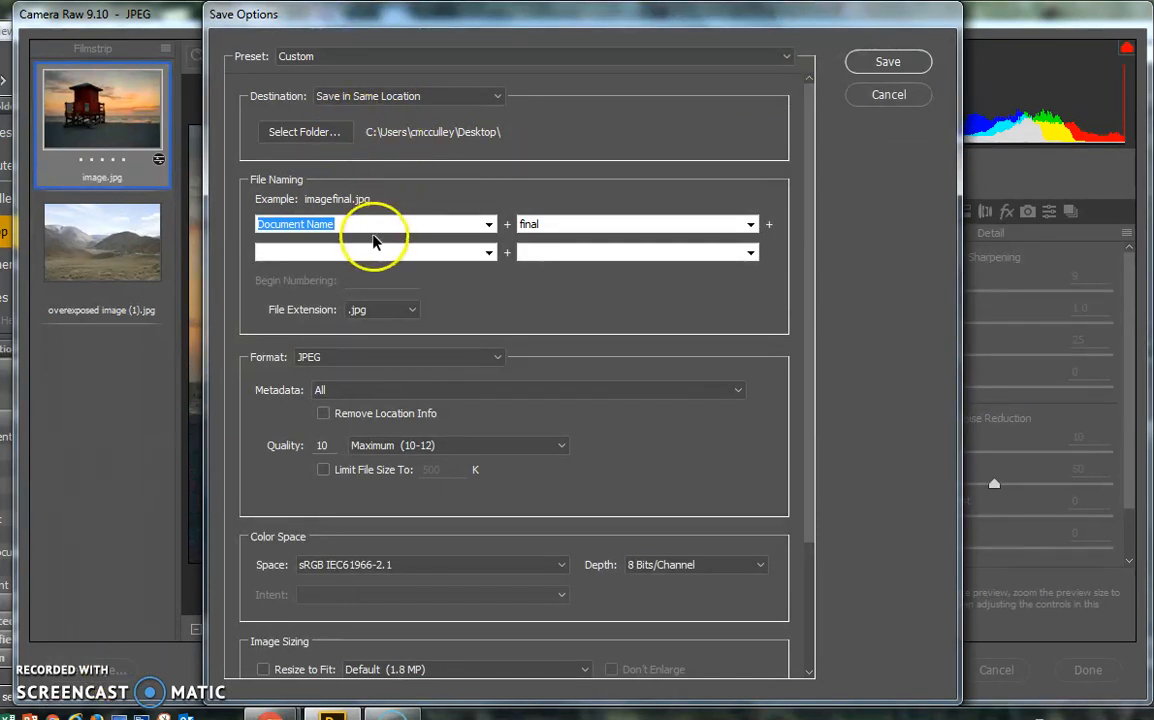
{"action": "left_click", "coordinate": [556, 221]}
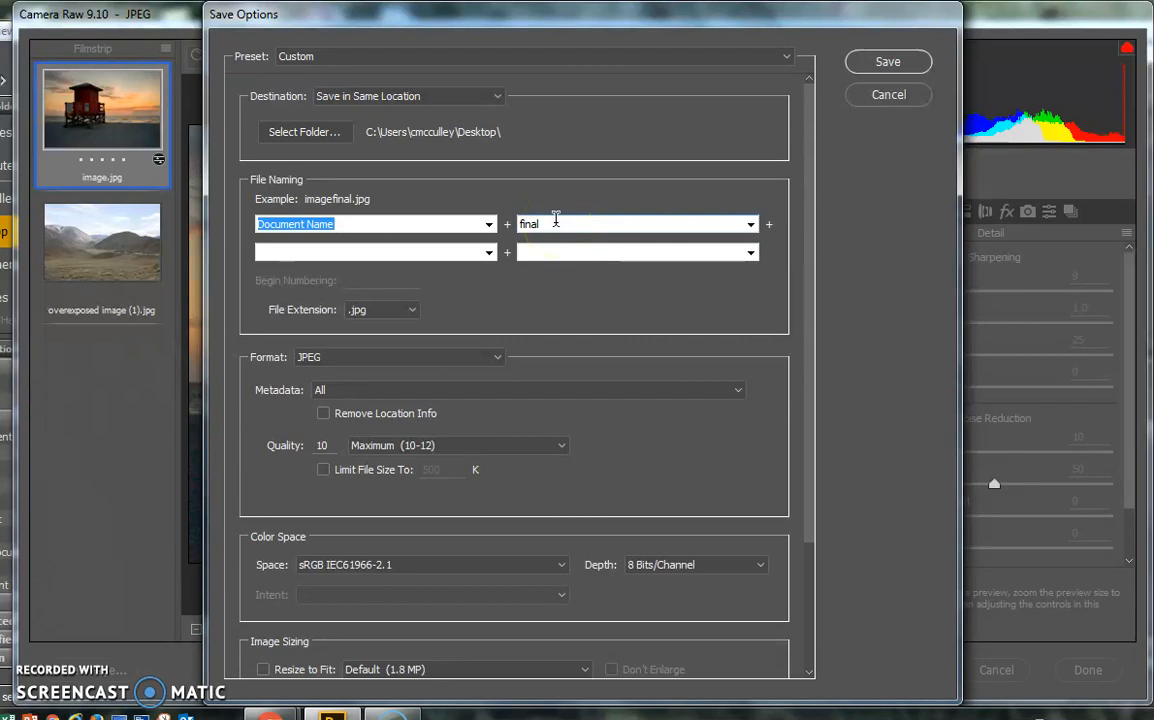
{"action": "double_click", "coordinate": [528, 222]}
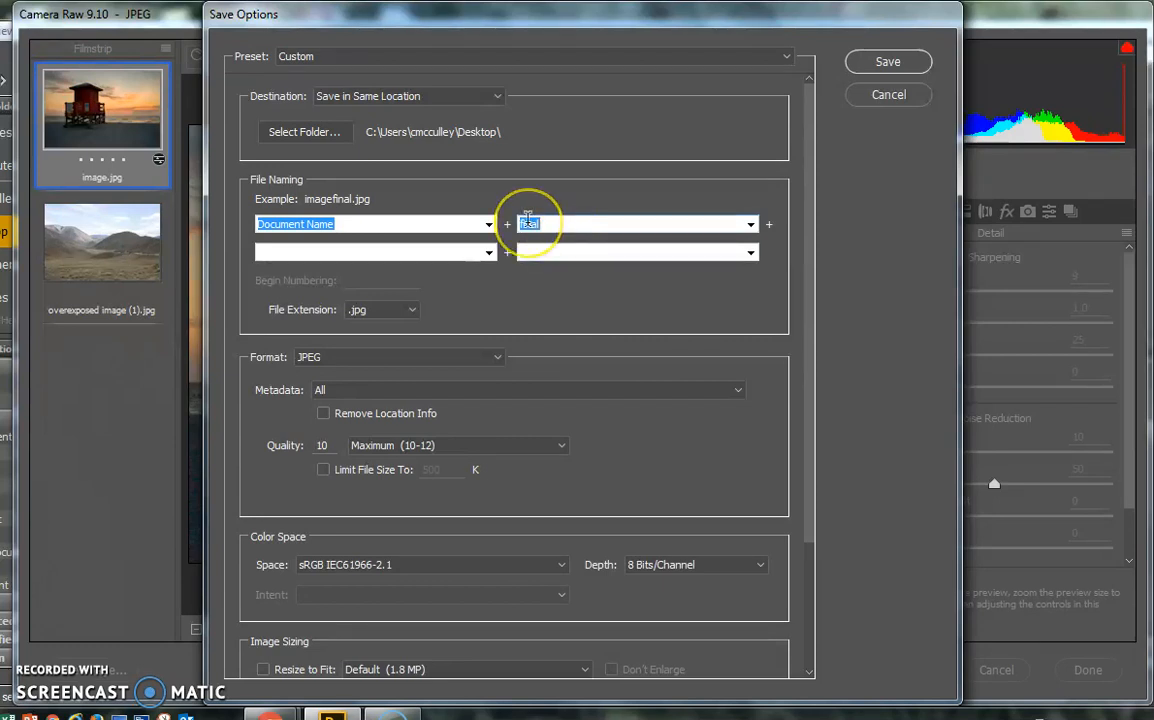
{"action": "left_click", "coordinate": [528, 221]}
{"action": "left_click", "coordinate": [360, 310]}
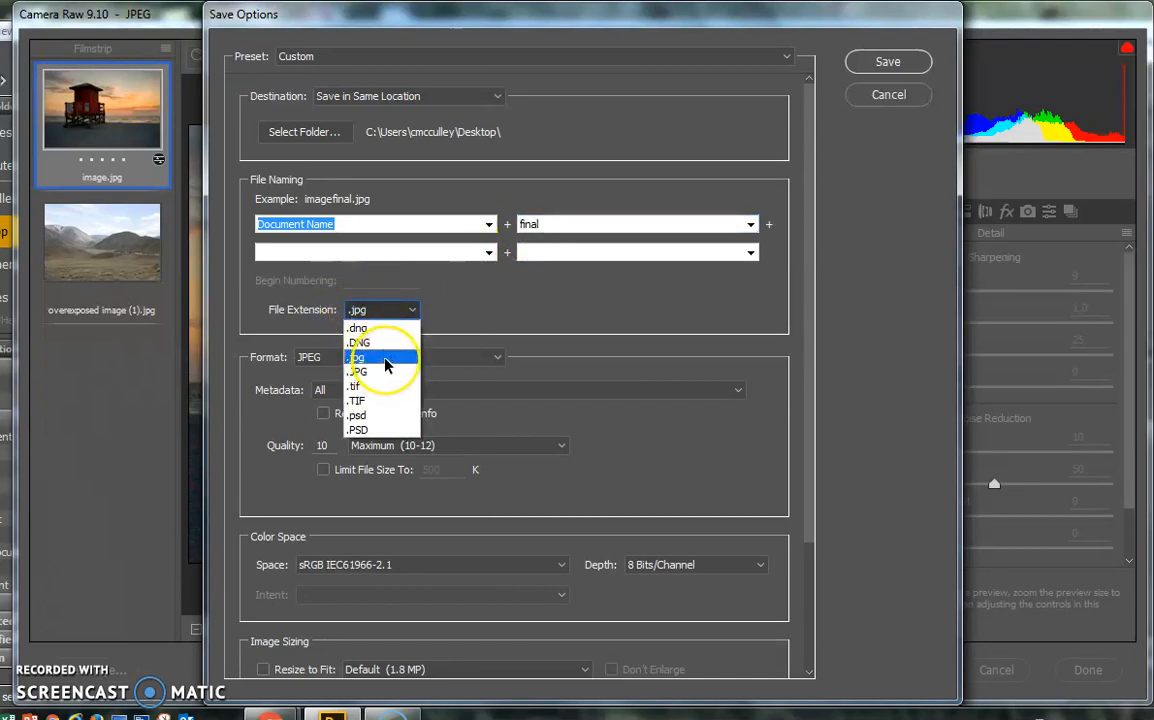
{"action": "left_click", "coordinate": [382, 357]}
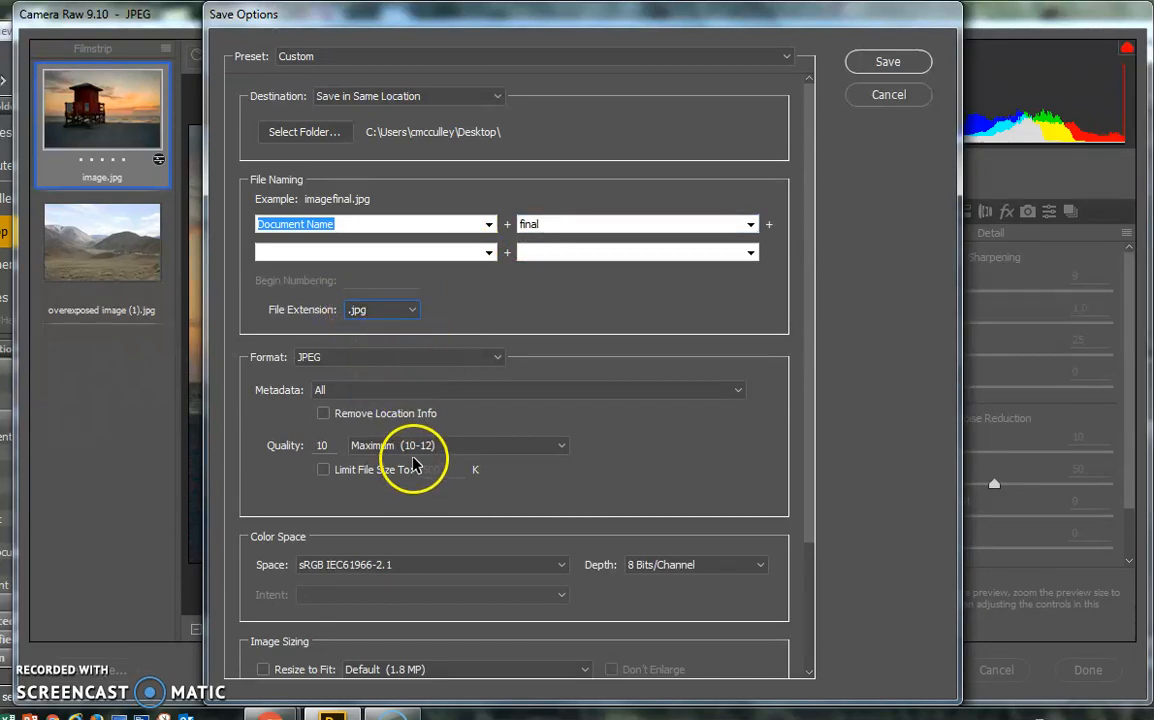
Choose Maximum (10-12) JPEG quality and the sRGB IEC61966-2.1 color space, and save the edited photo
{"action": "left_click", "coordinate": [414, 444]}
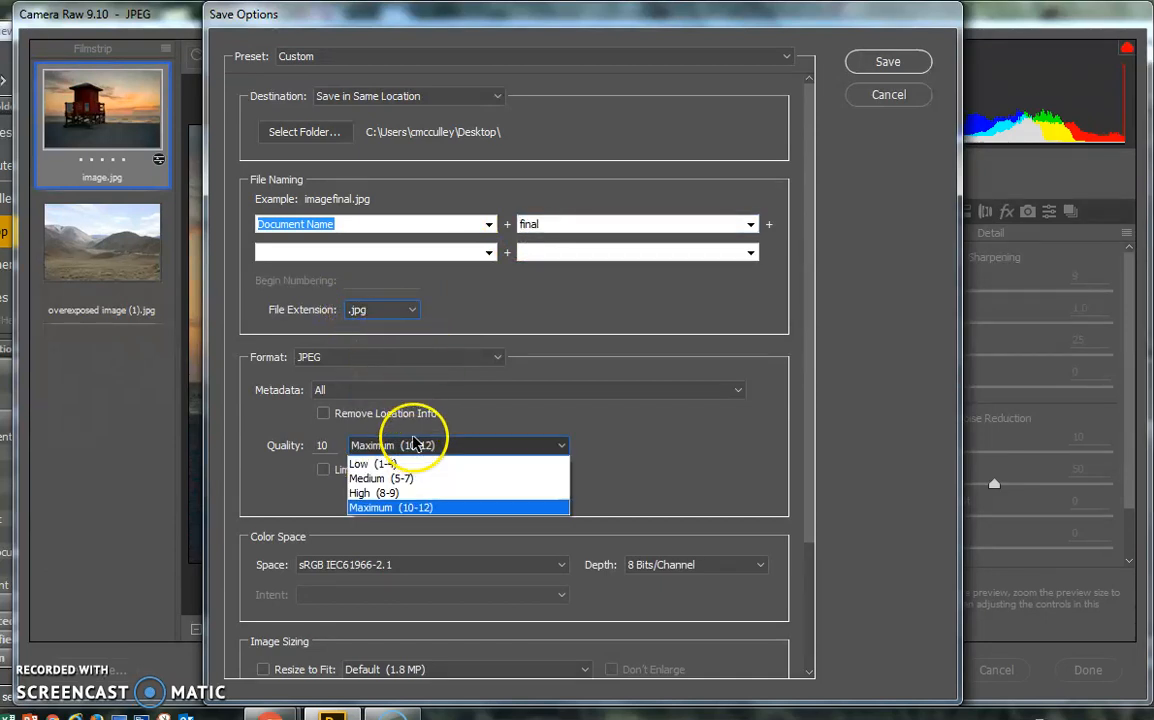
{"action": "left_click", "coordinate": [416, 507]}
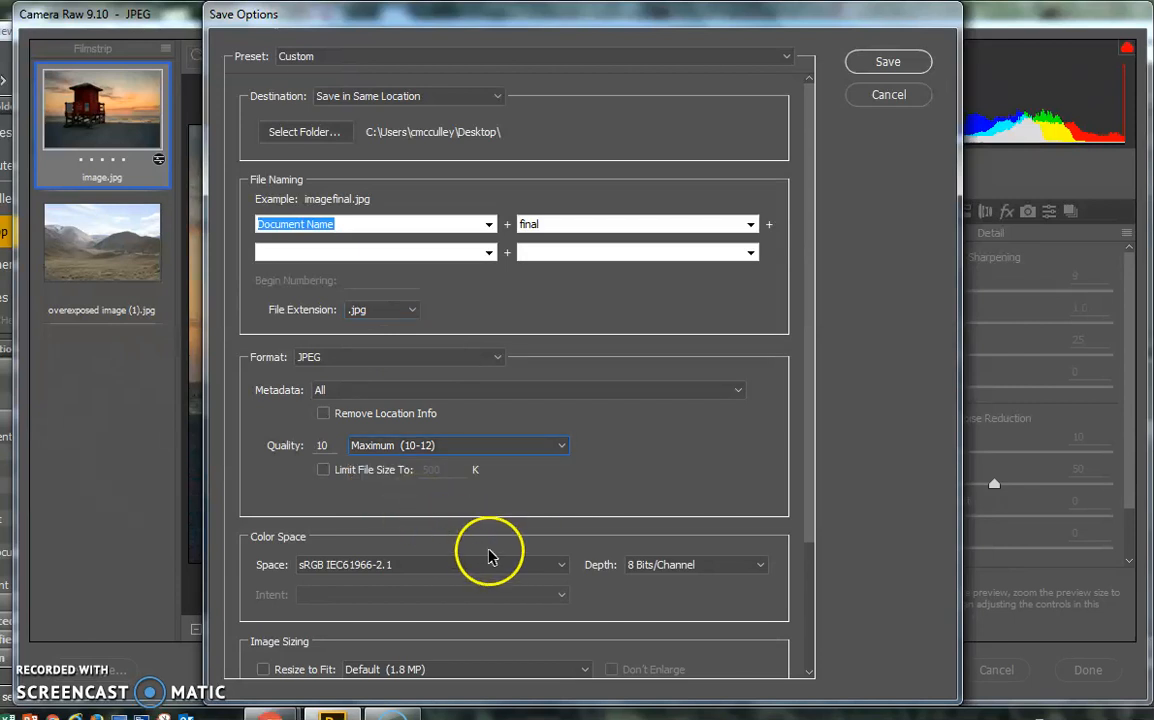
{"action": "left_click", "coordinate": [508, 570]}
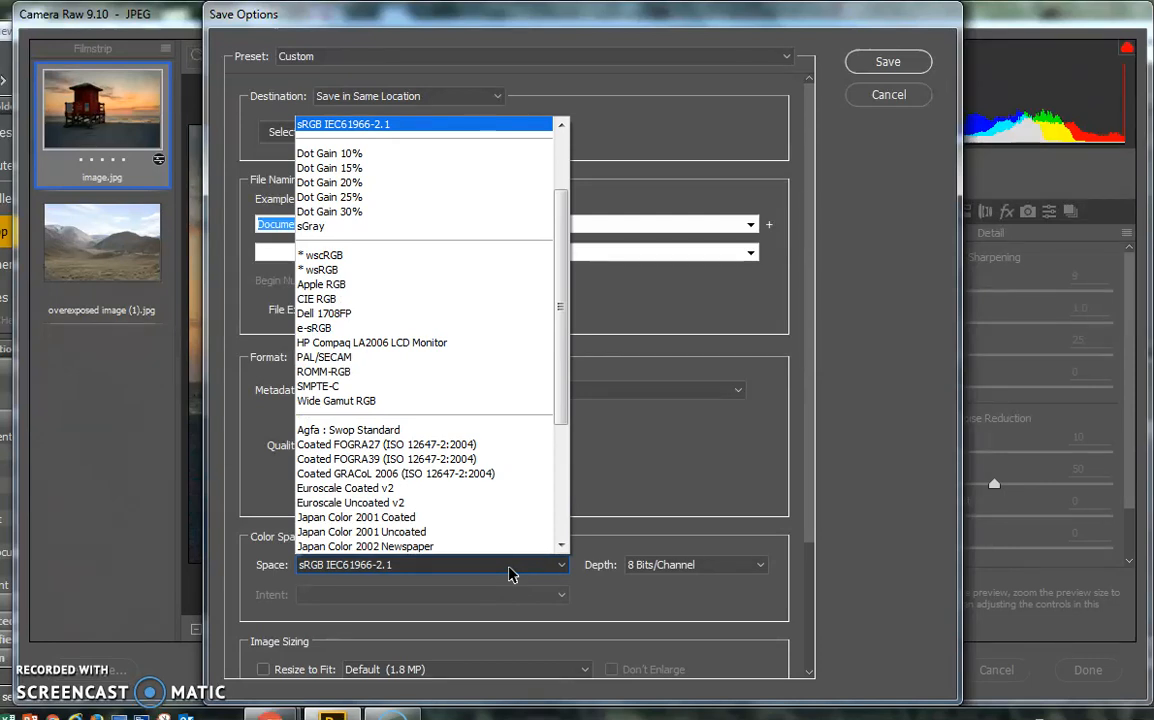
{"action": "left_click", "coordinate": [370, 125]}
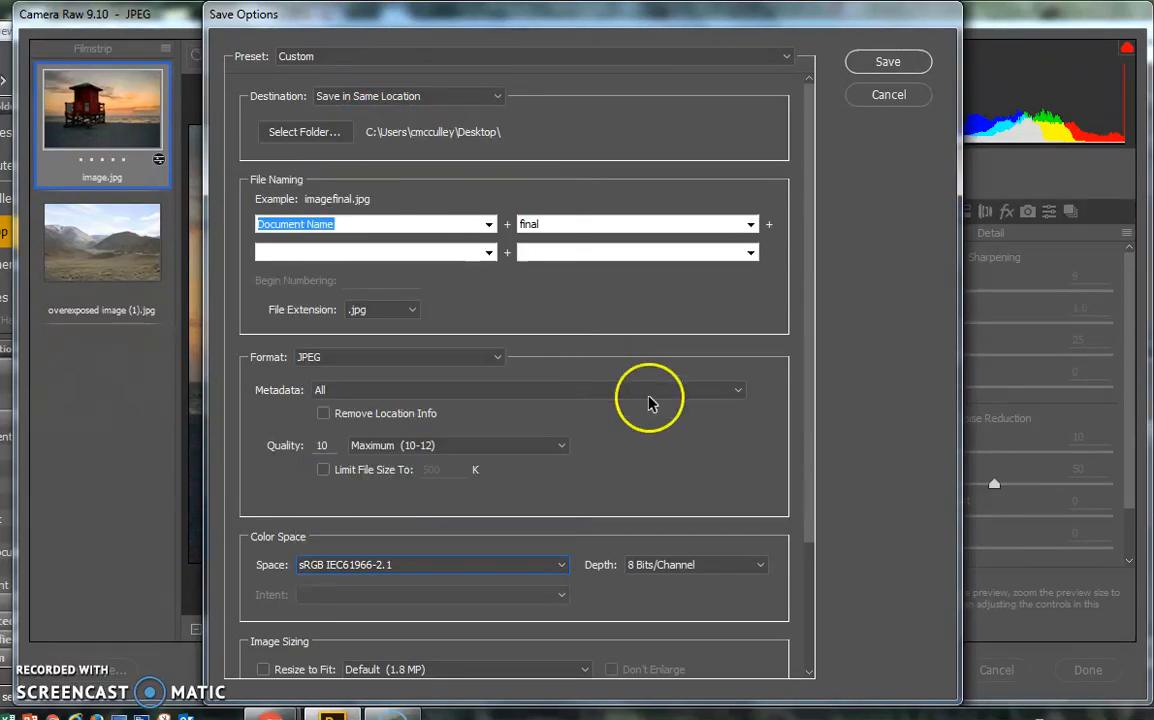
{"action": "left_click_drag", "start_coordinate": [812, 408], "coordinate": [811, 556]}
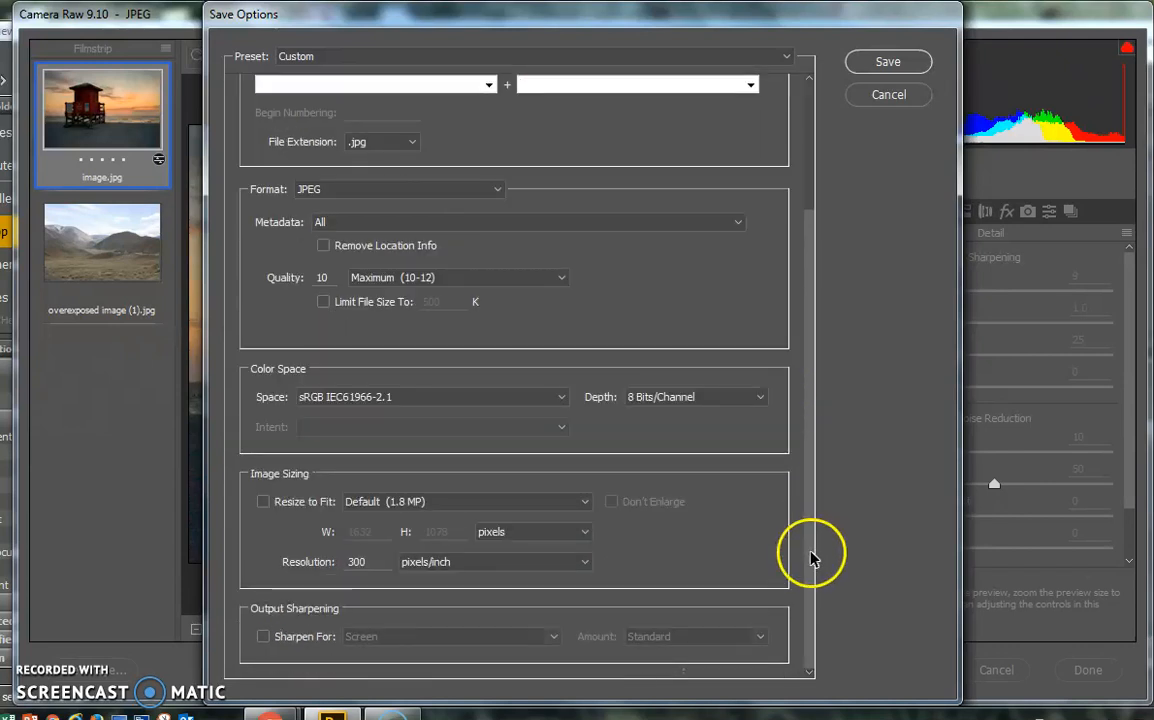
{"action": "left_click", "coordinate": [856, 63]}
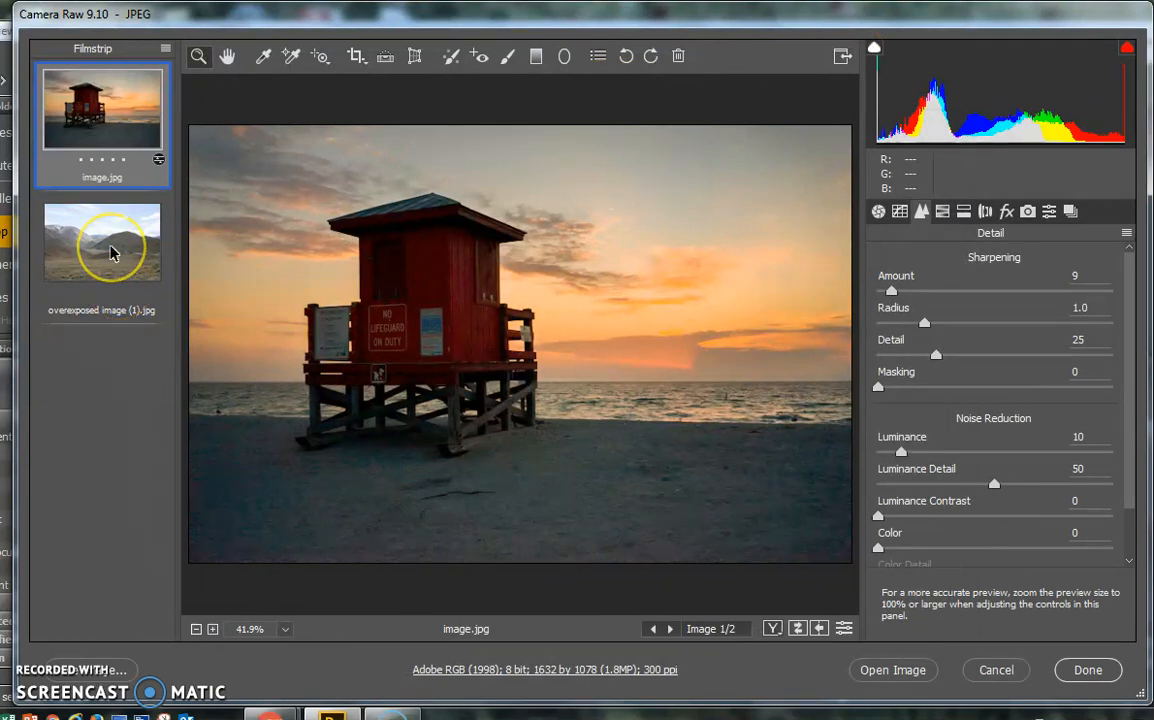
Switch to overexposed image (1).jpg and set its basic exposure to -0.35
{"action": "left_click", "coordinate": [112, 248]}
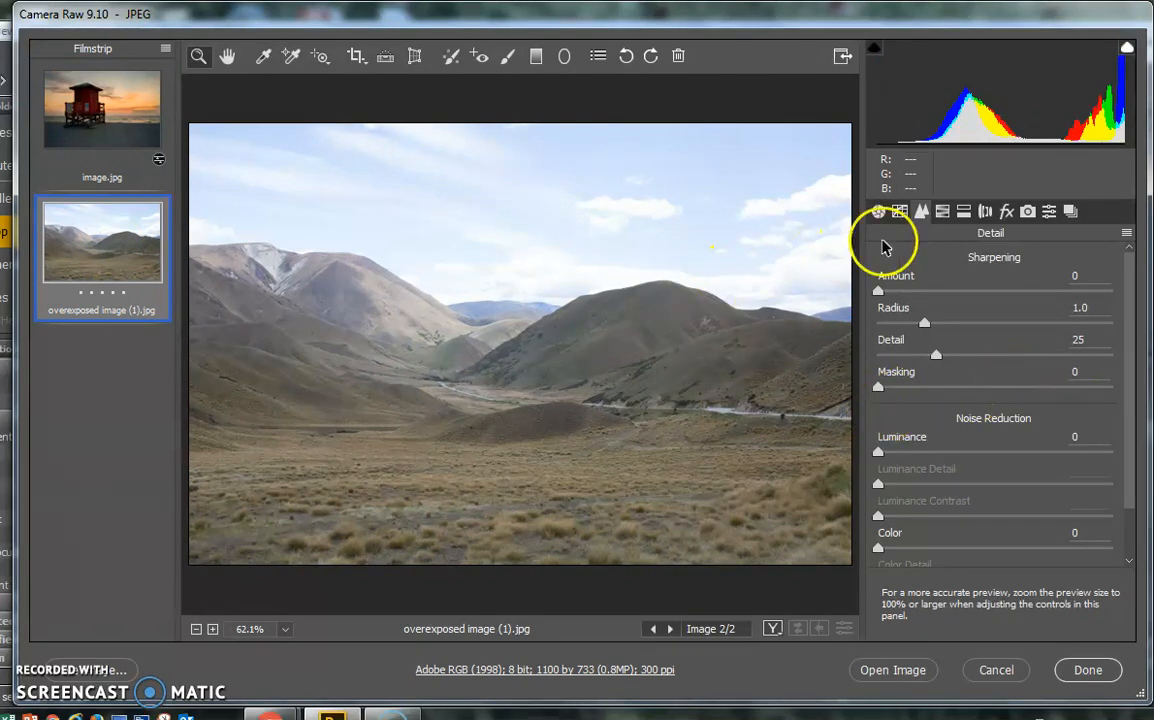
{"action": "left_click", "coordinate": [877, 212]}
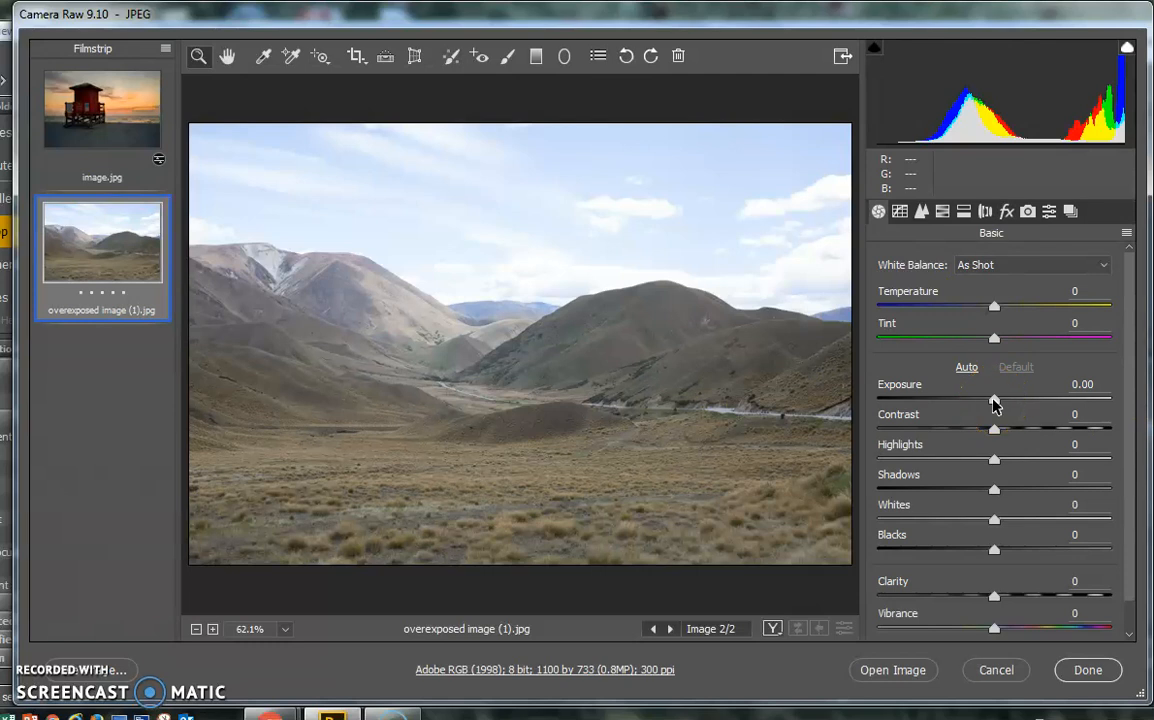
{"action": "left_click_drag", "start_coordinate": [995, 402], "coordinate": [997, 403]}
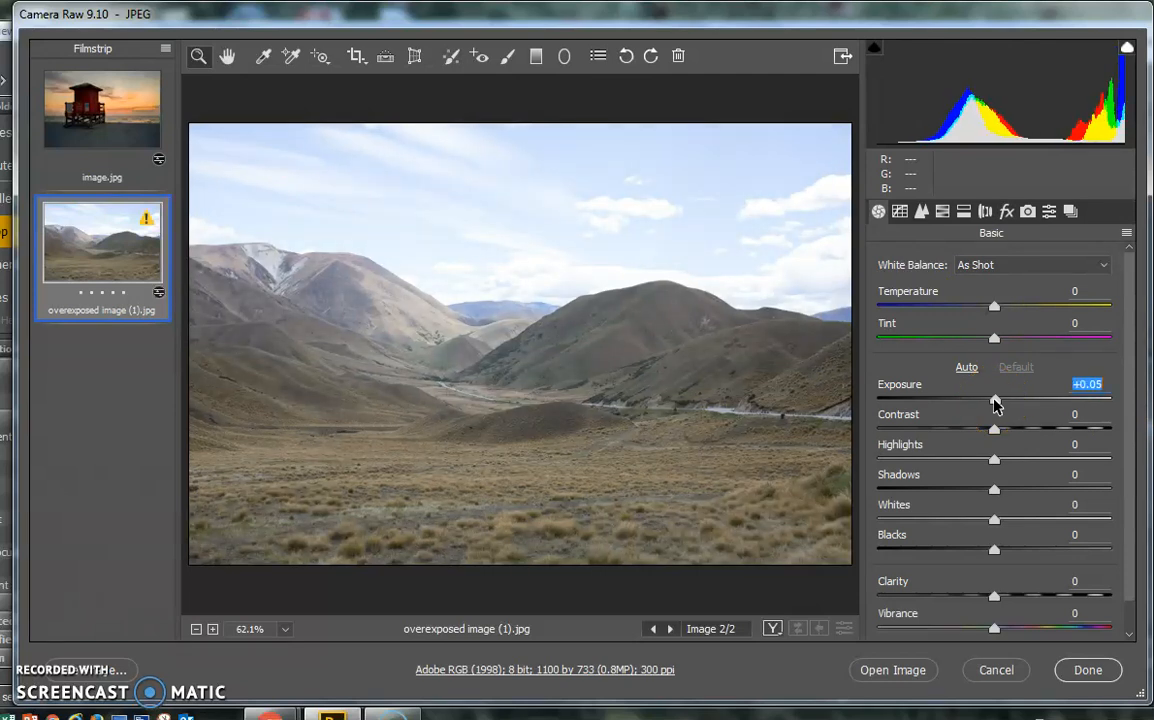
{"action": "left_click_drag", "start_coordinate": [995, 401], "coordinate": [992, 401]}
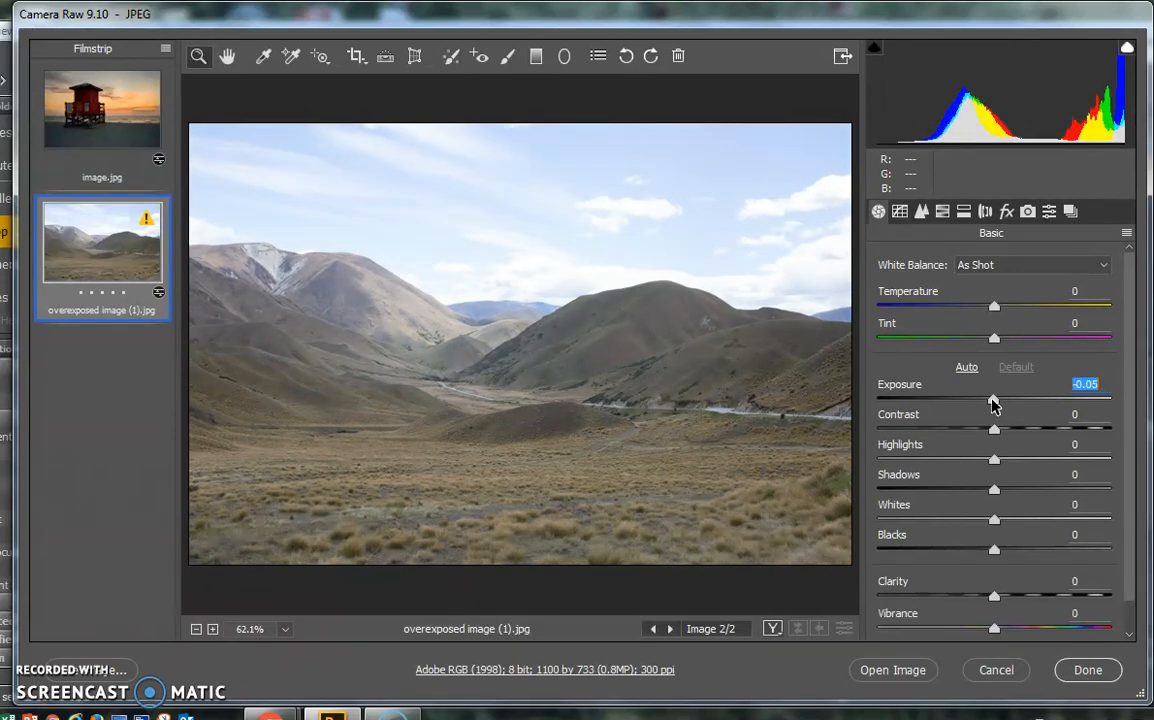
{"action": "left_click_drag", "start_coordinate": [993, 401], "coordinate": [986, 402]}
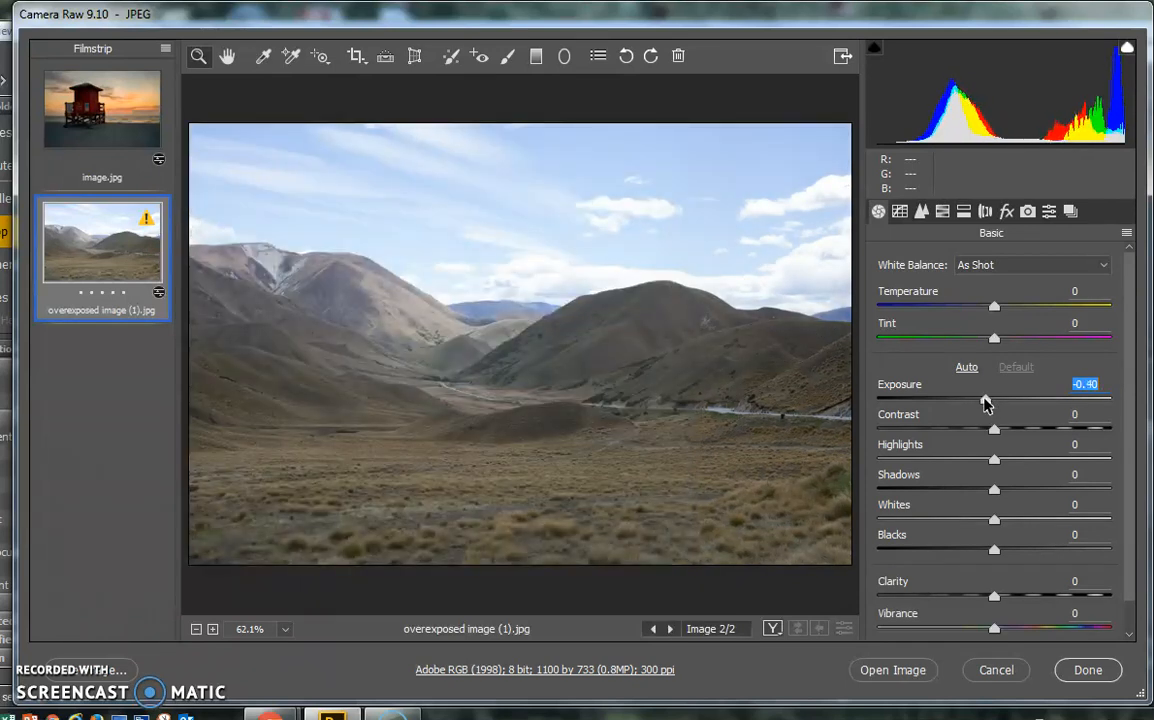
{"action": "left_click_drag", "start_coordinate": [986, 402], "coordinate": [987, 402]}
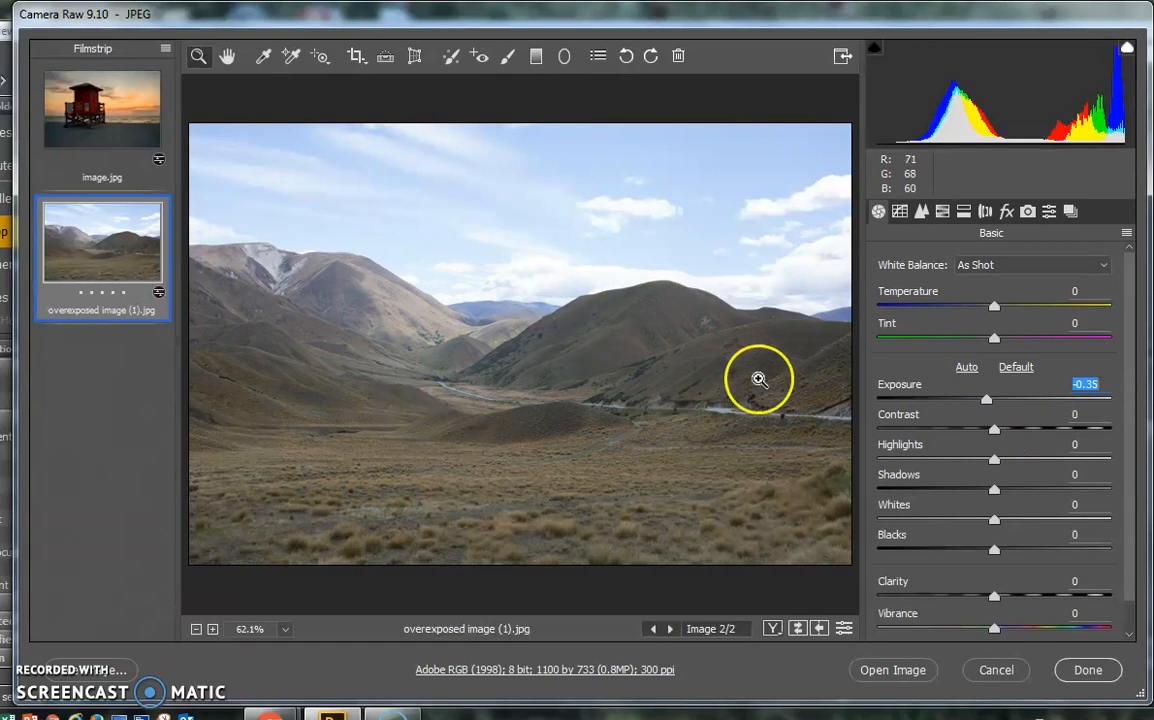
Set the overexposed landscape's contrast to +43 and its highlights to -100
{"action": "left_click_drag", "start_coordinate": [995, 430], "coordinate": [1045, 424]}
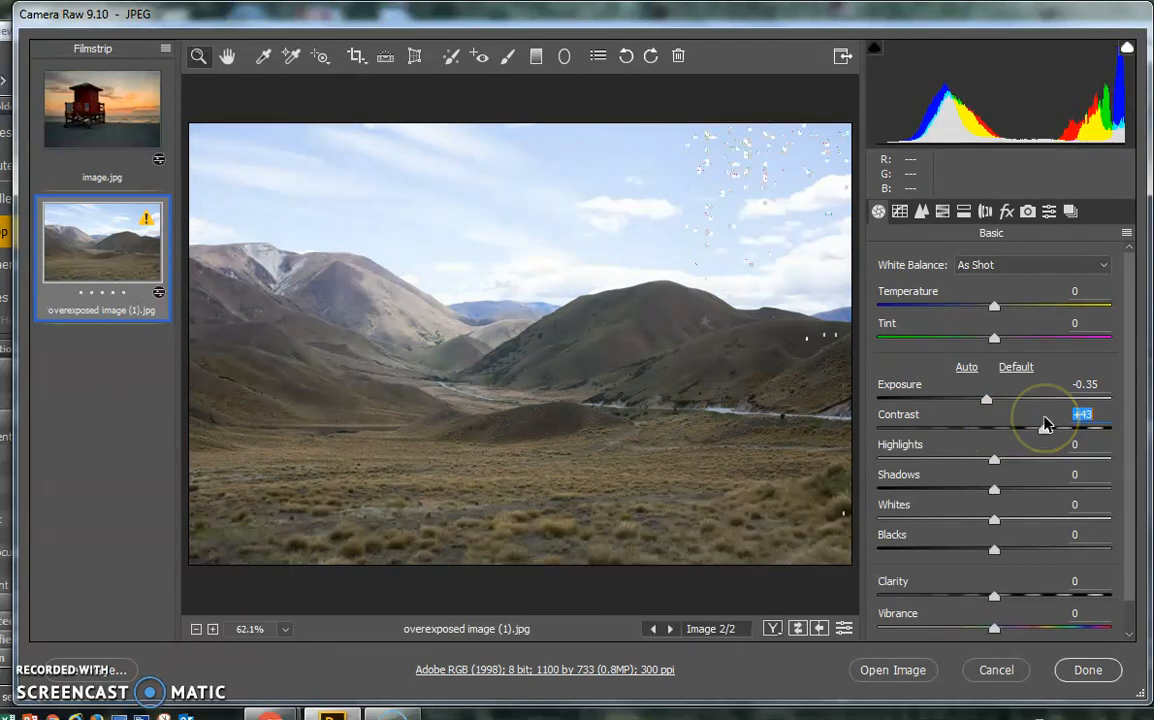
{"action": "left_click", "coordinate": [995, 460]}
{"action": "left_click_drag", "start_coordinate": [995, 462], "coordinate": [878, 478]}
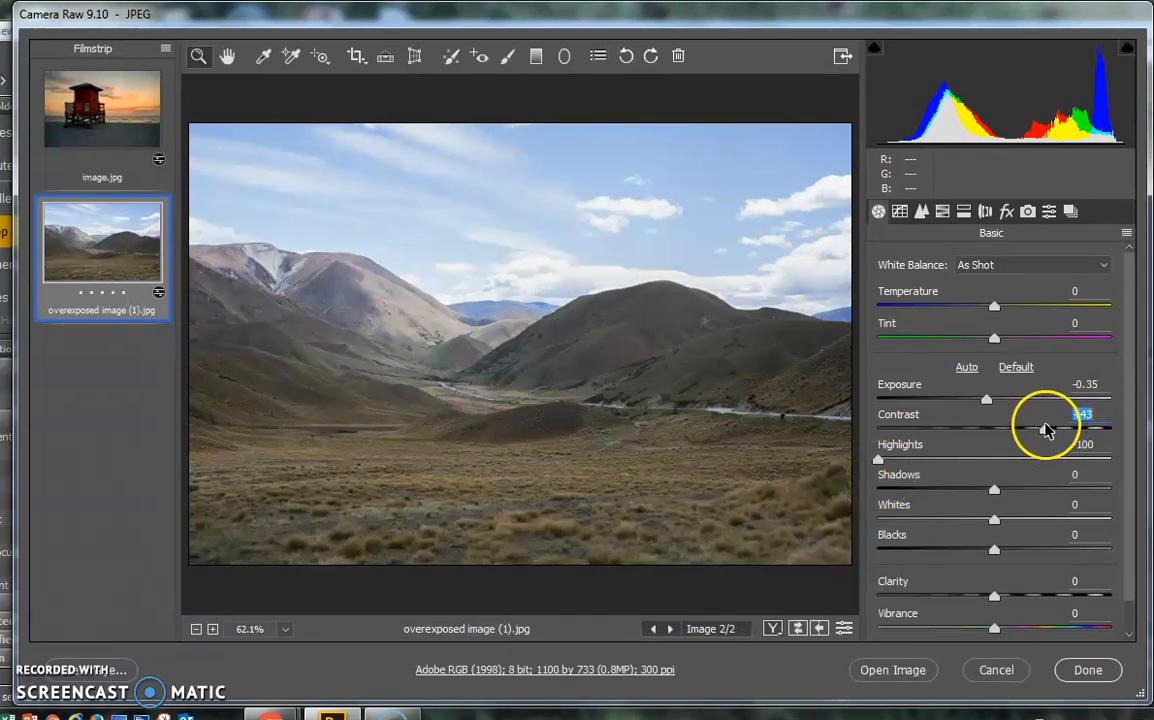
Warm the landscape photo's white balance by setting the temperature to +18
{"action": "left_click", "coordinate": [995, 305]}
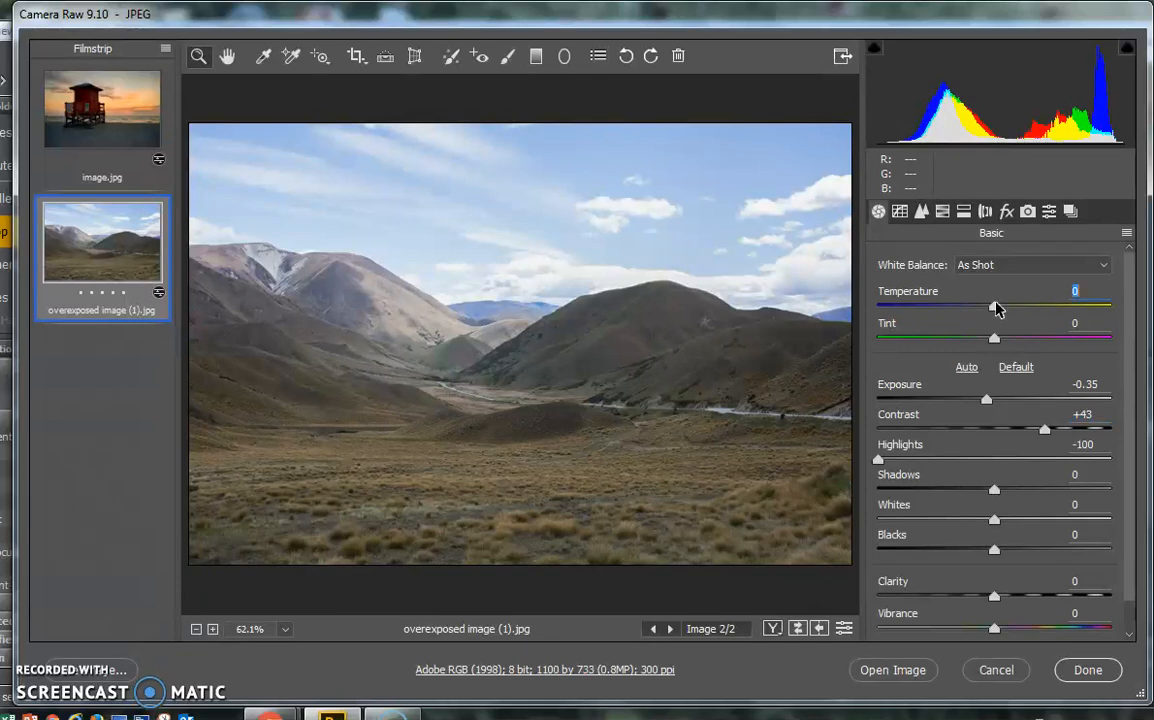
{"action": "left_click_drag", "start_coordinate": [996, 308], "coordinate": [1012, 310]}
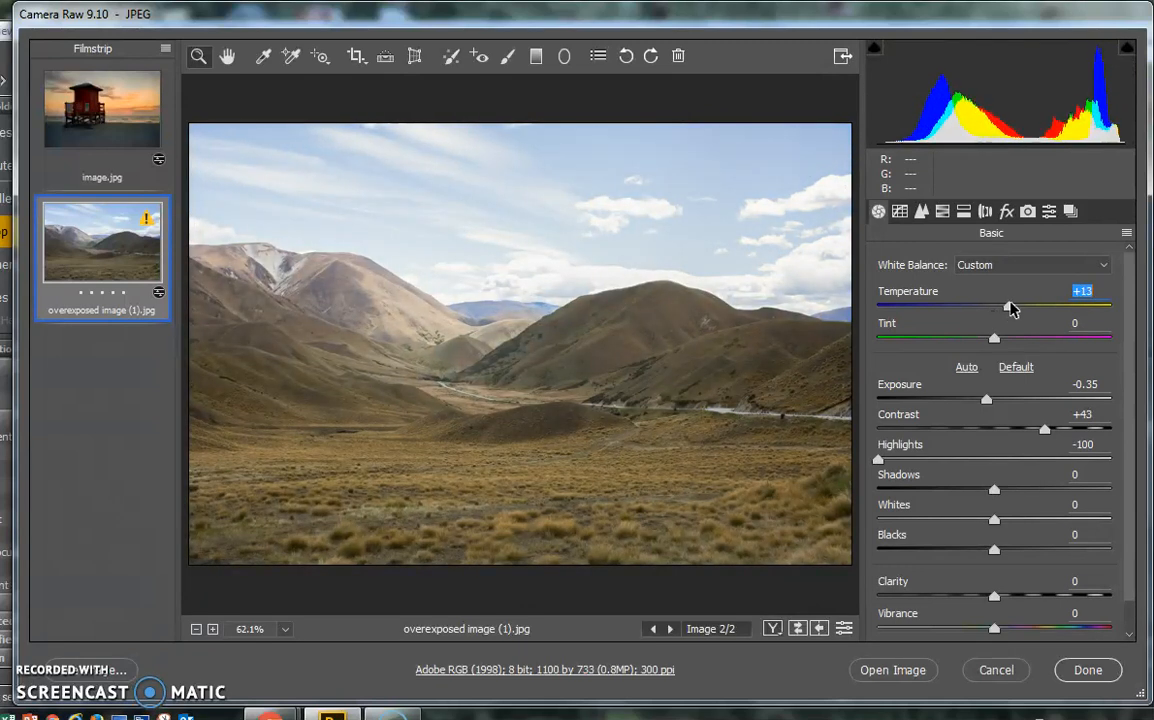
{"action": "mouse_move", "coordinate": [1012, 308]}
{"action": "left_mouse_down"}
{"action": "mouse_move", "coordinate": [1136, 305]}
{"action": "mouse_move", "coordinate": [1017, 325]}
{"action": "left_mouse_up"}
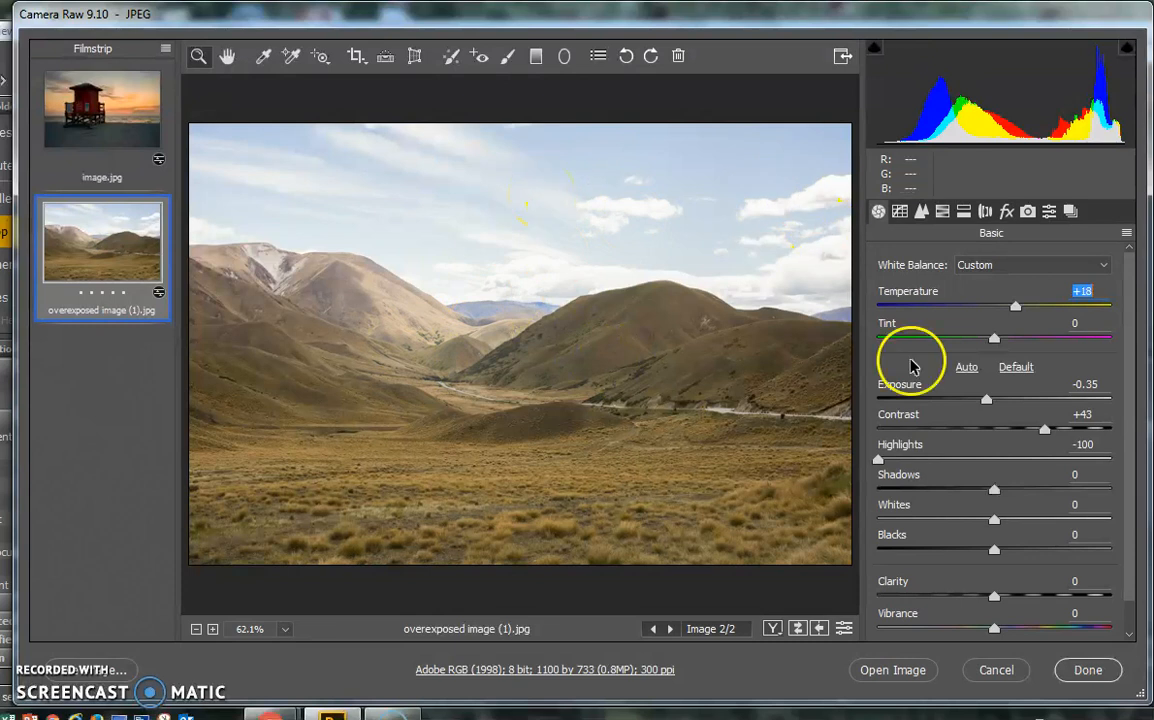
Set the landscape's shadows to -33, and refine its exposure to -0.40 and contrast to +49
{"action": "left_click", "coordinate": [996, 490]}
{"action": "left_click_drag", "start_coordinate": [996, 490], "coordinate": [957, 493]}
{"action": "left_click_drag", "start_coordinate": [986, 400], "coordinate": [983, 404]}
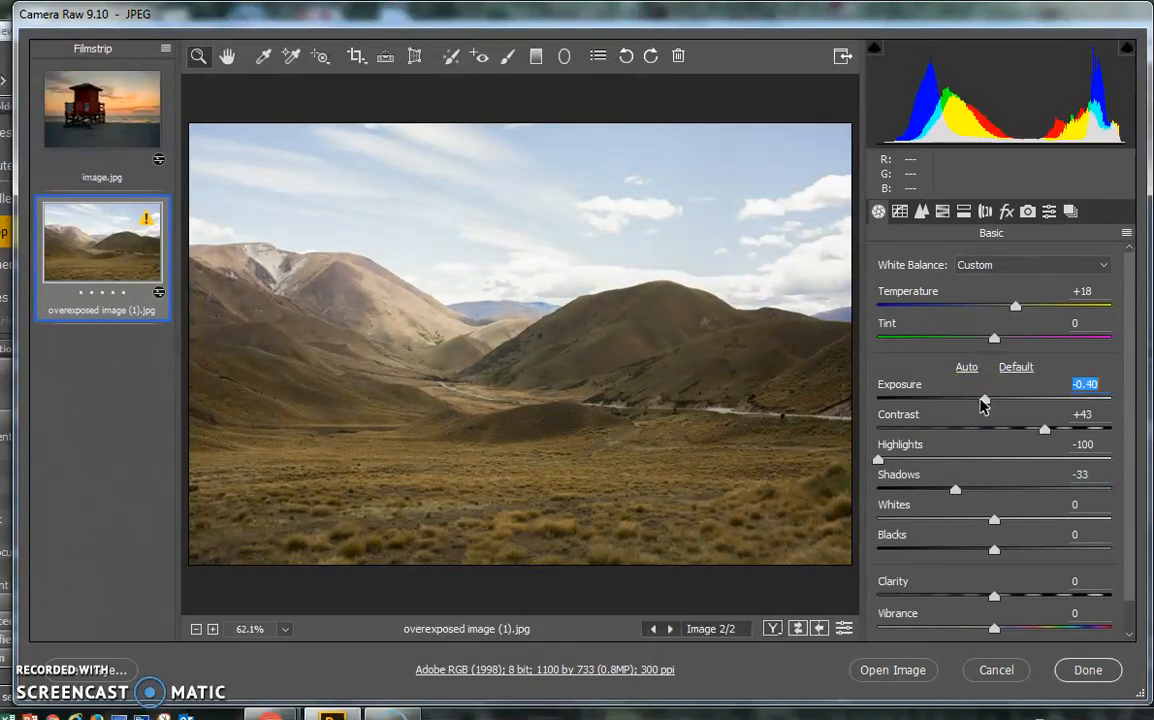
{"action": "left_click_drag", "start_coordinate": [1044, 429], "coordinate": [1051, 432]}
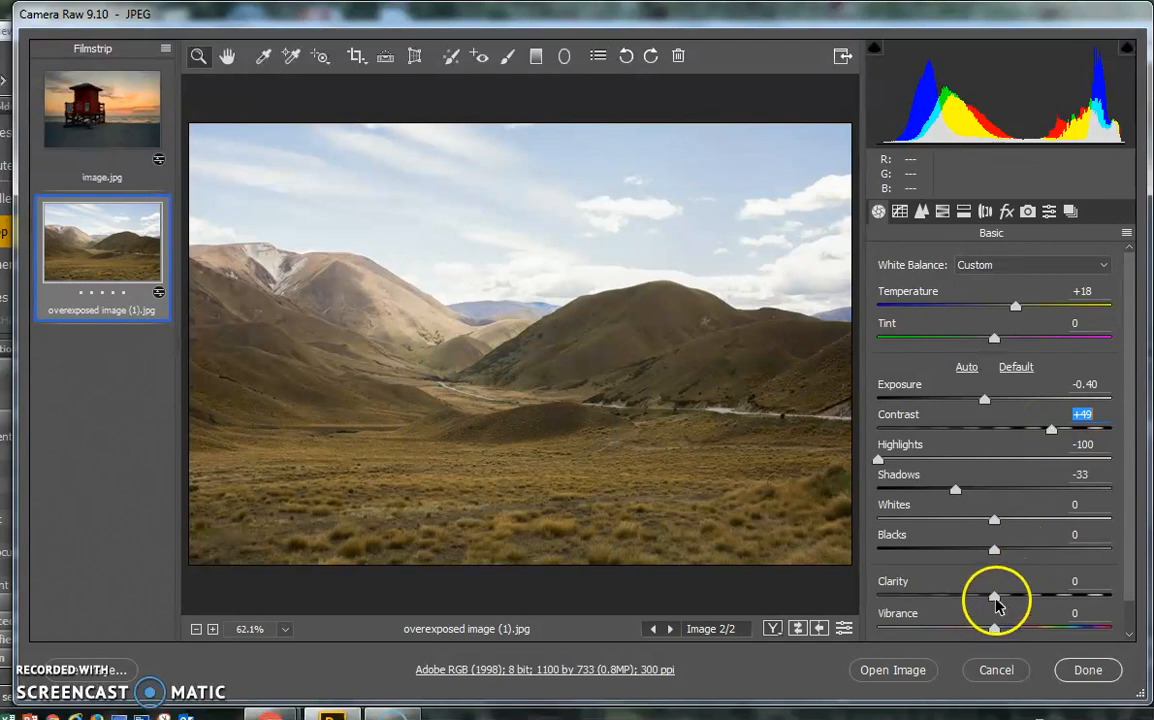
Set the landscape photo's saturation to +8
{"action": "left_click_drag", "start_coordinate": [1127, 555], "coordinate": [1138, 609]}
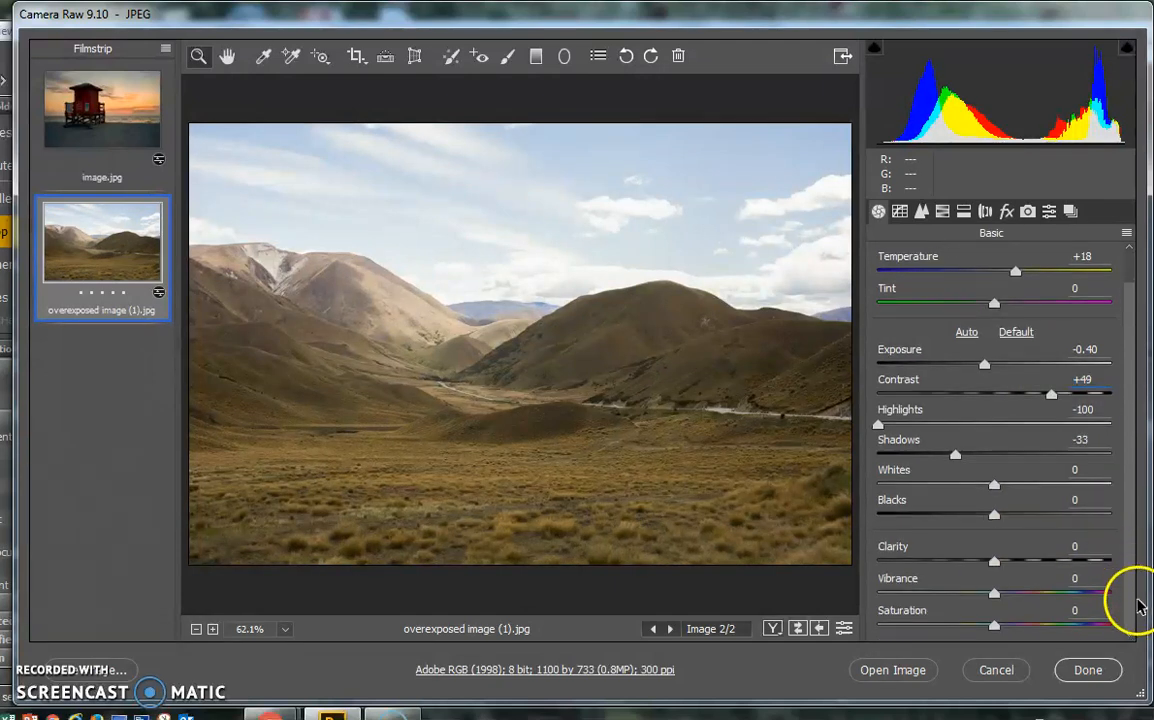
{"action": "left_click_drag", "start_coordinate": [994, 625], "coordinate": [1004, 627]}
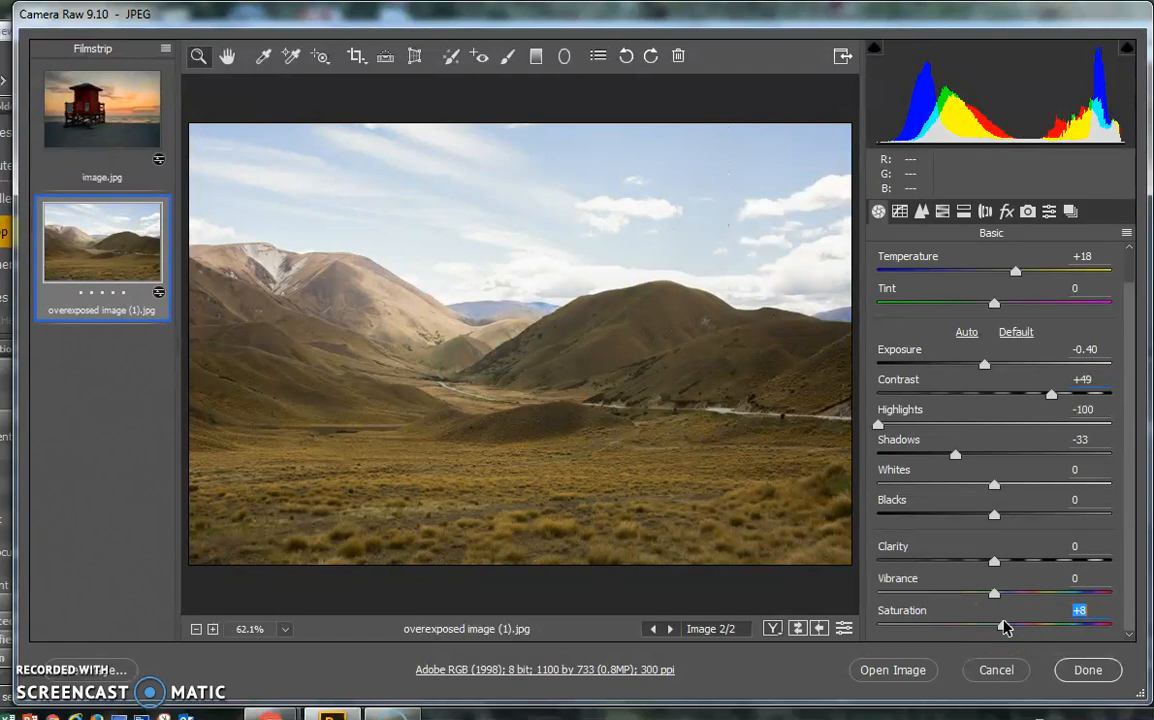
Save the landscape as a JPEG named with the document name plus "final", at Maximum (10-12) quality in sRGB IEC61966-2.1
{"action": "left_click", "coordinate": [122, 676]}
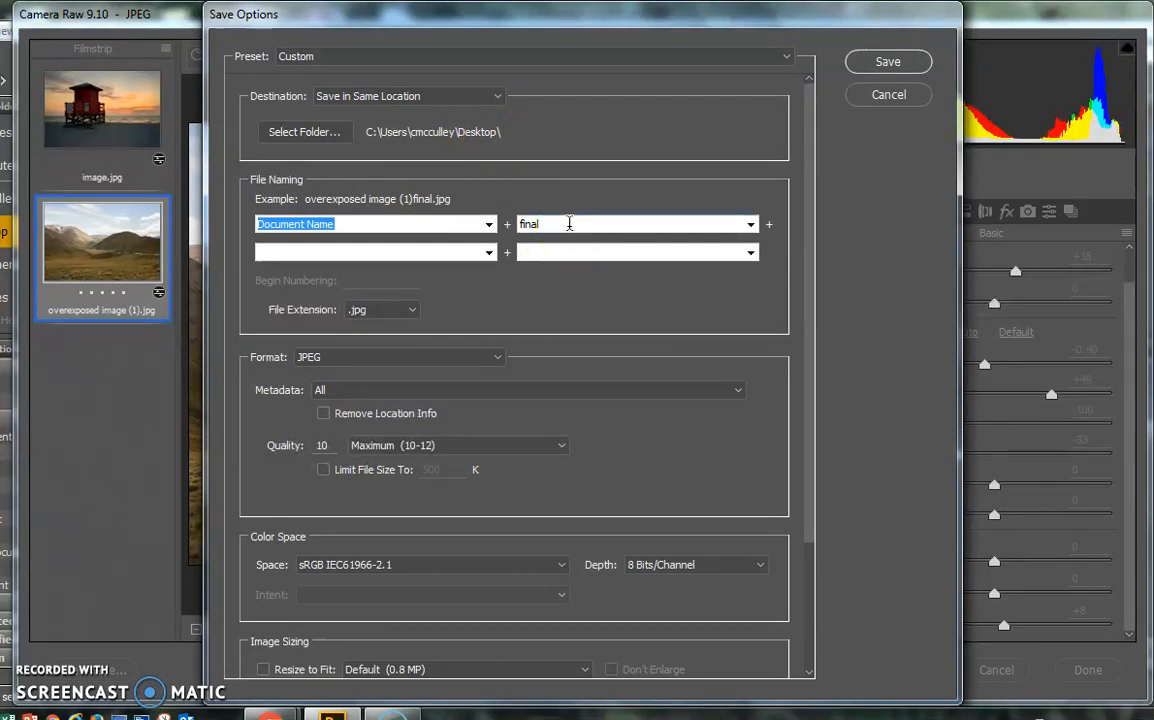
{"action": "left_click", "coordinate": [459, 449]}
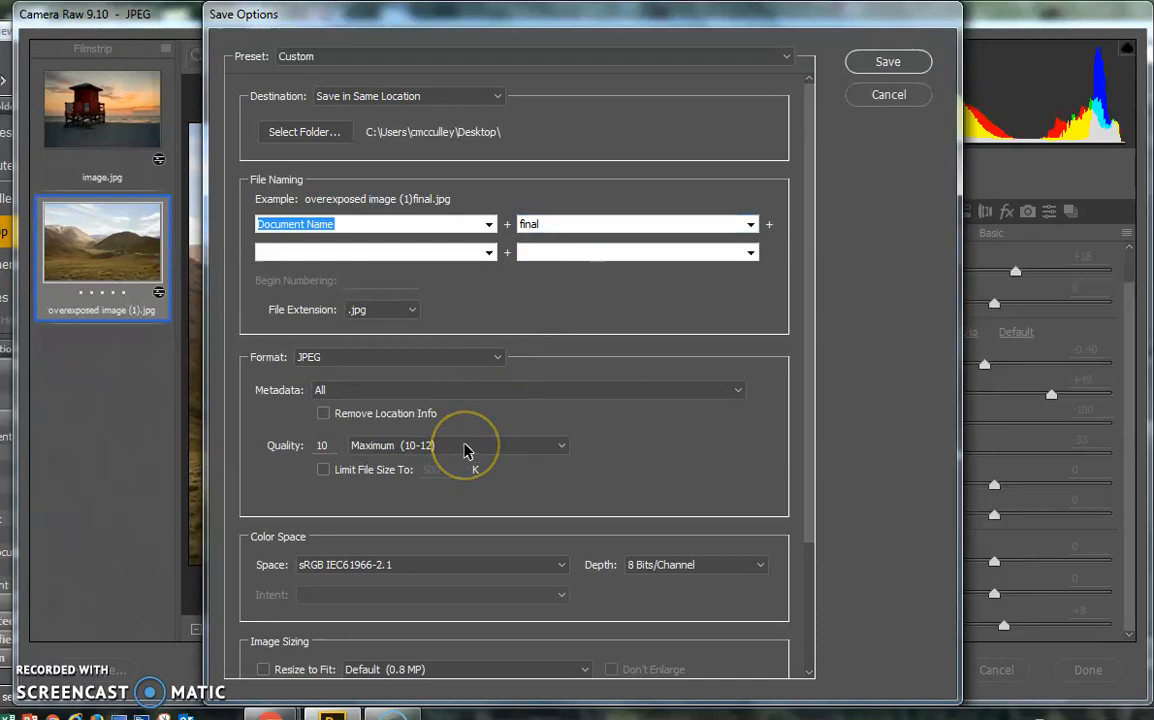
{"action": "left_click", "coordinate": [462, 507]}
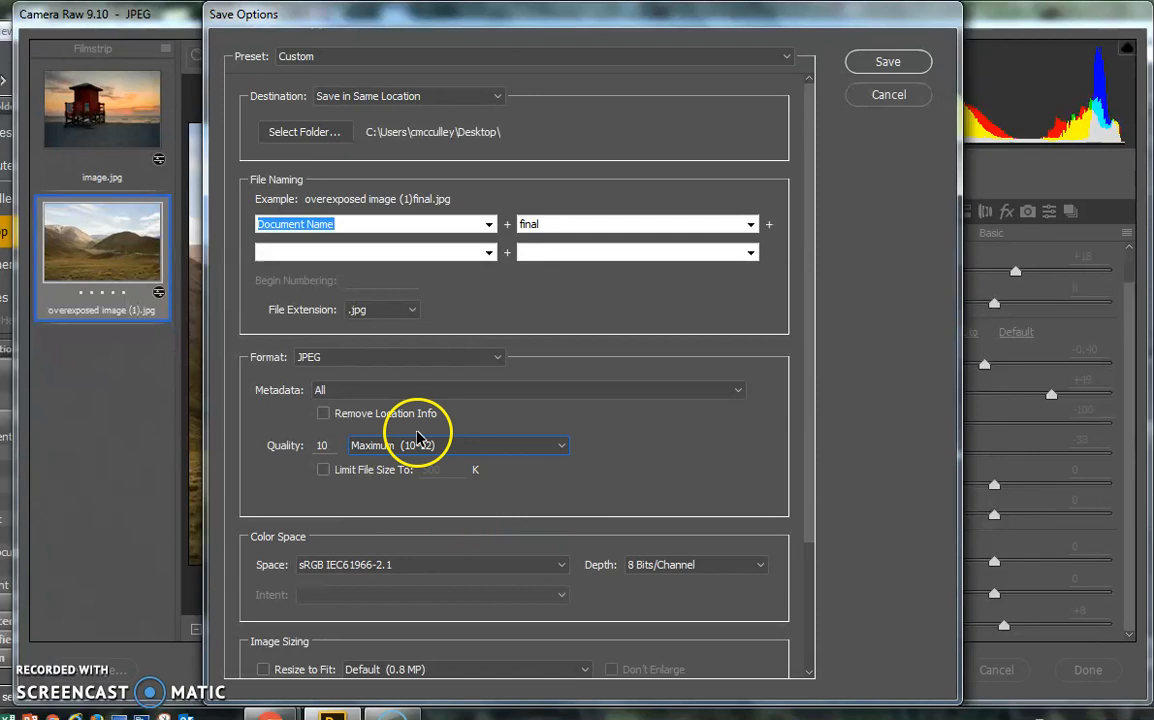
{"action": "left_click", "coordinate": [407, 566]}
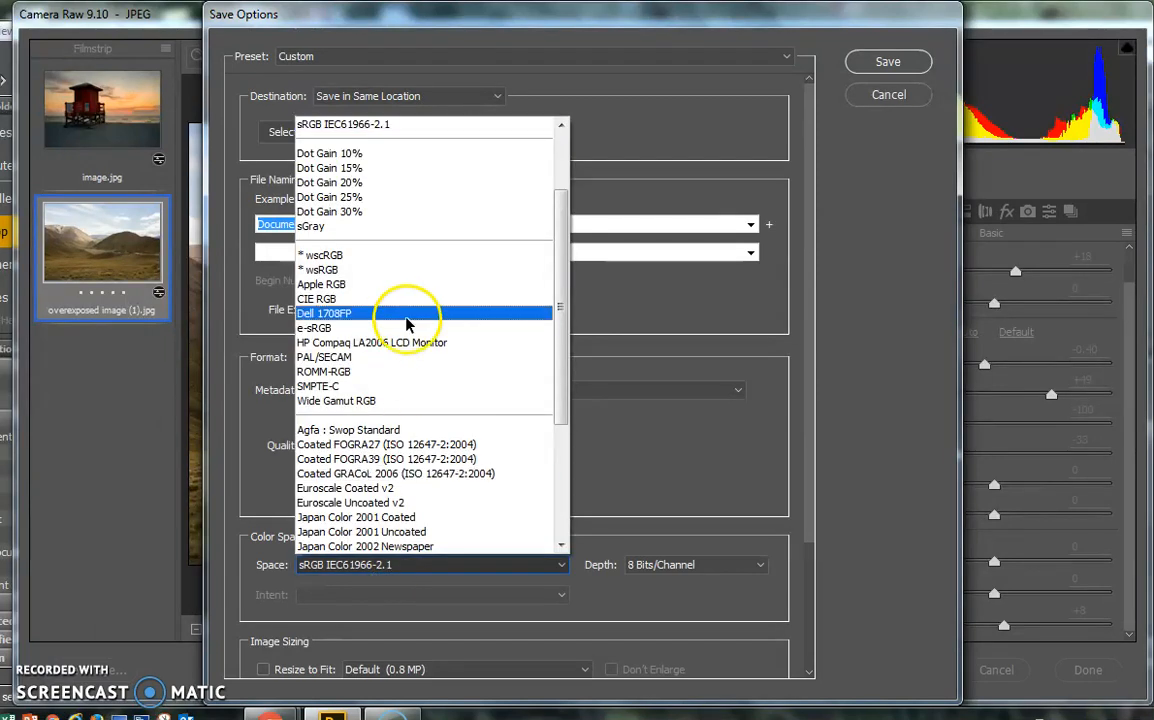
{"action": "left_click", "coordinate": [380, 124]}
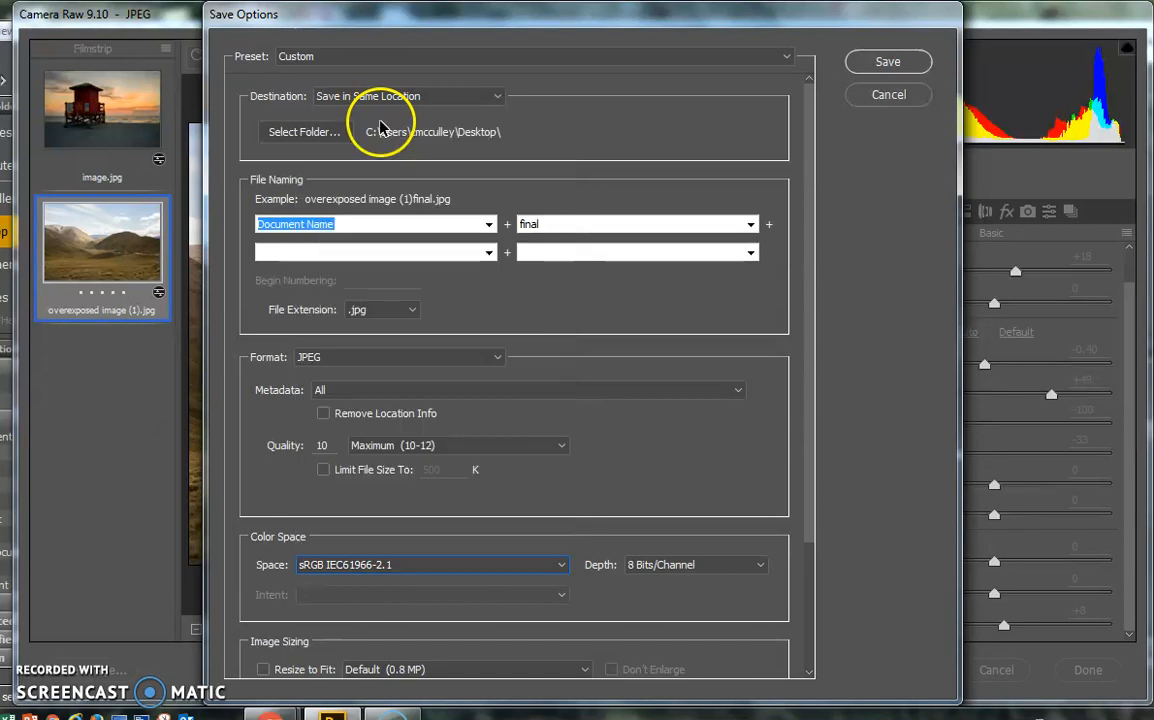
{"action": "left_click", "coordinate": [893, 67]}
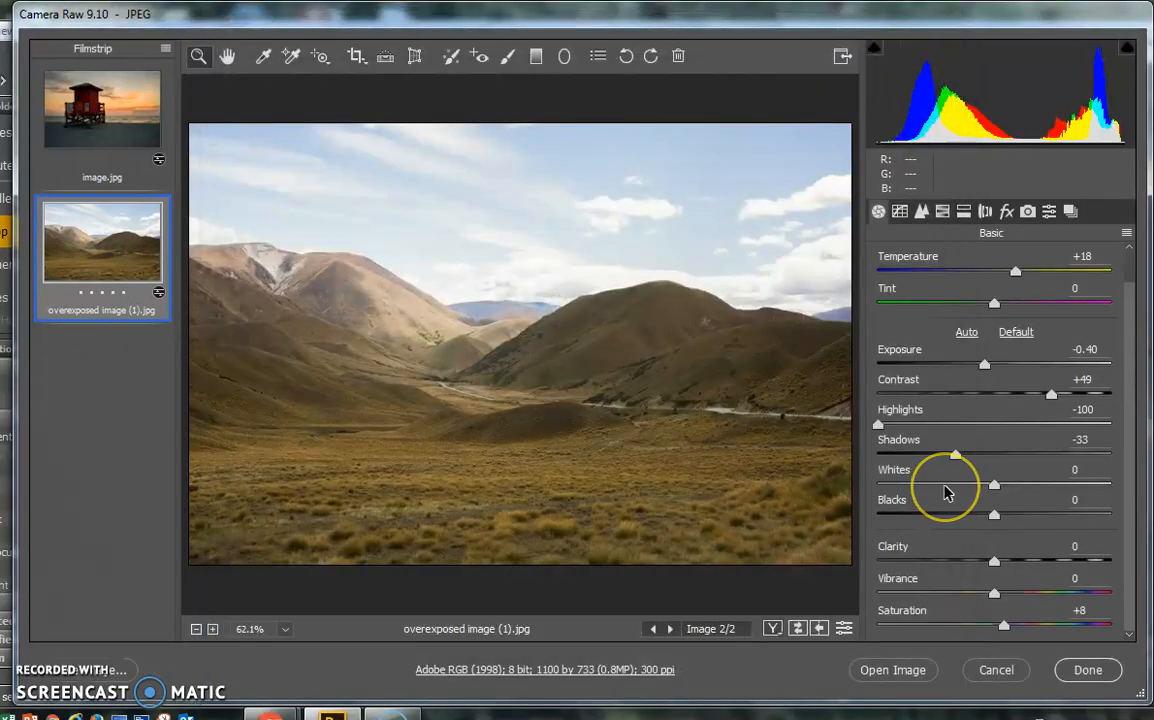